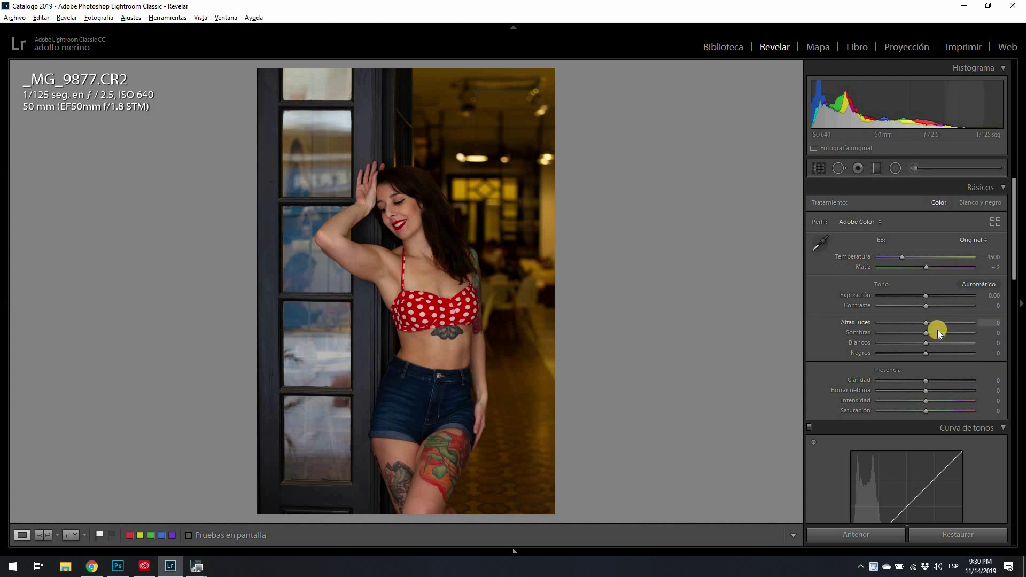
- In the Basic panel, raise Shadows to +100 and Blacks to +37
left_click_drag(930, 332, 952, 334)
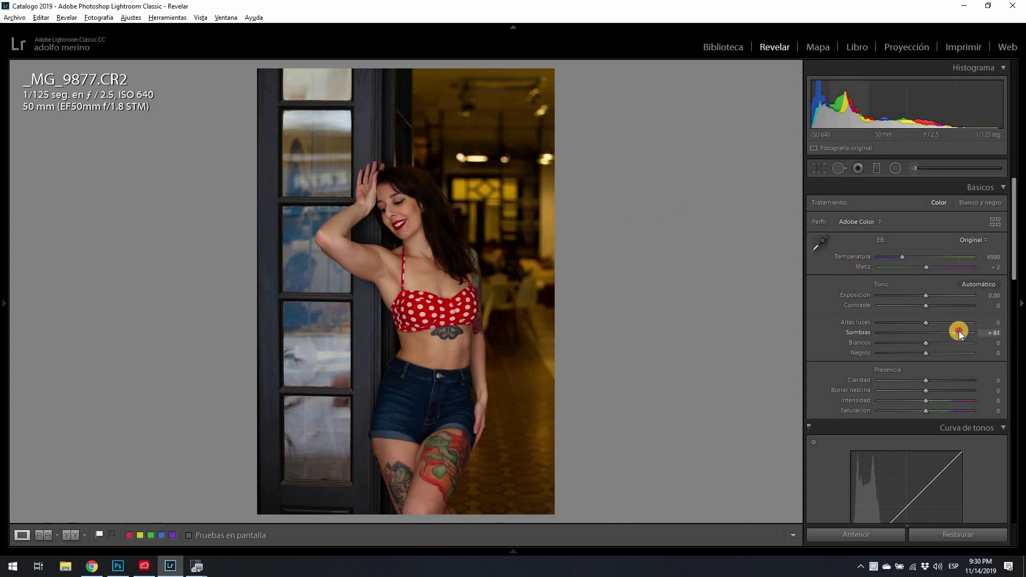
left_click_drag(926, 352, 973, 333)
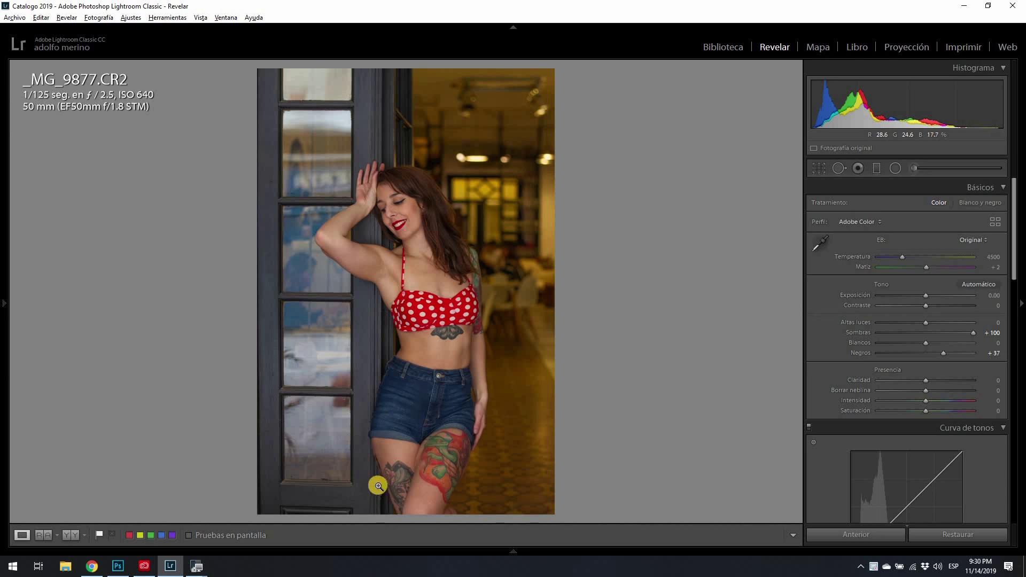
left_click_drag(1012, 210, 1007, 361)
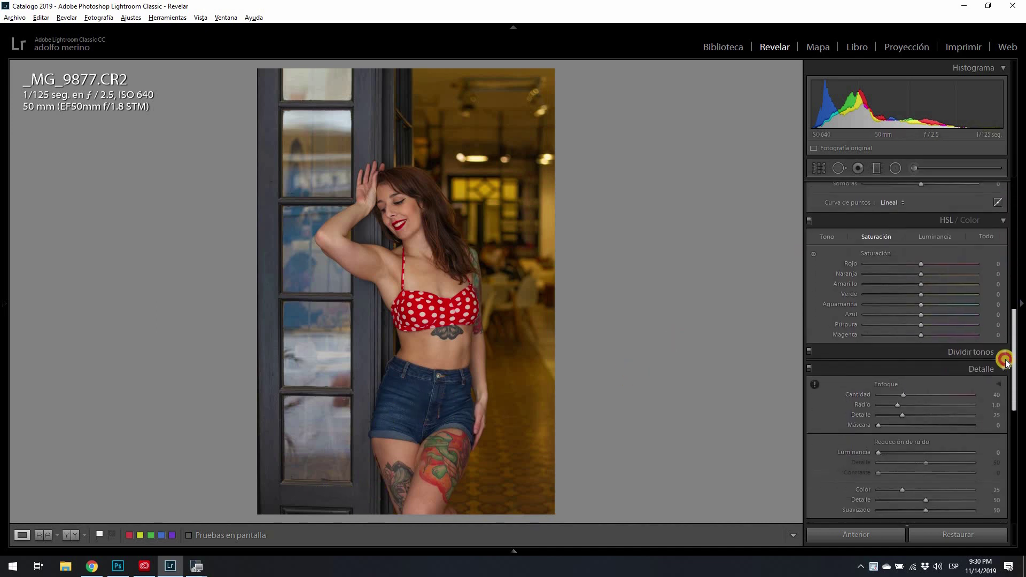
- Enable the Canon EF 50mm f/1.8 STM lens profile correction, comparing it off and on
scroll(1004, 366, "down", 5)
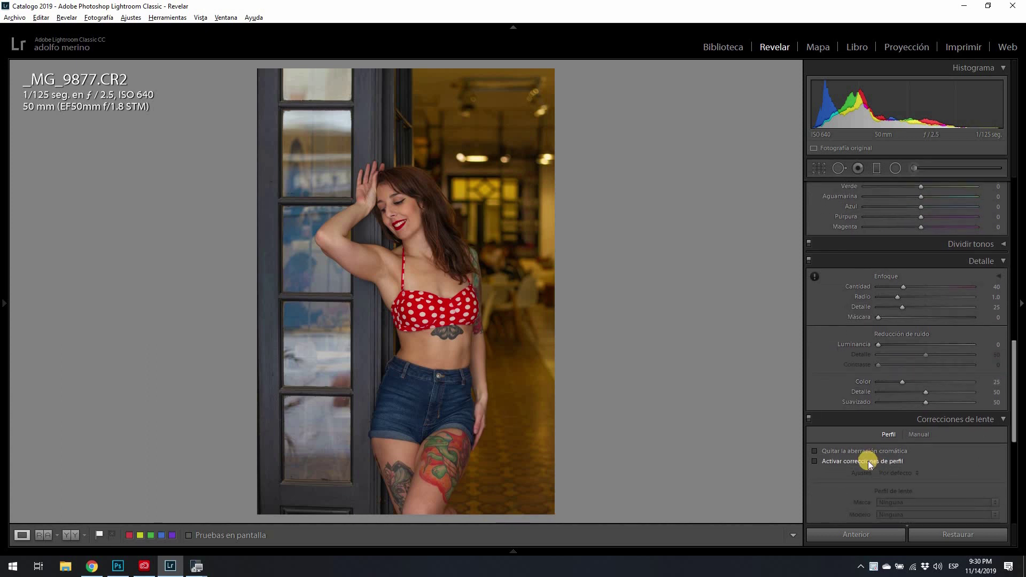
left_click(880, 457)
left_click_drag(1012, 402, 913, 415)
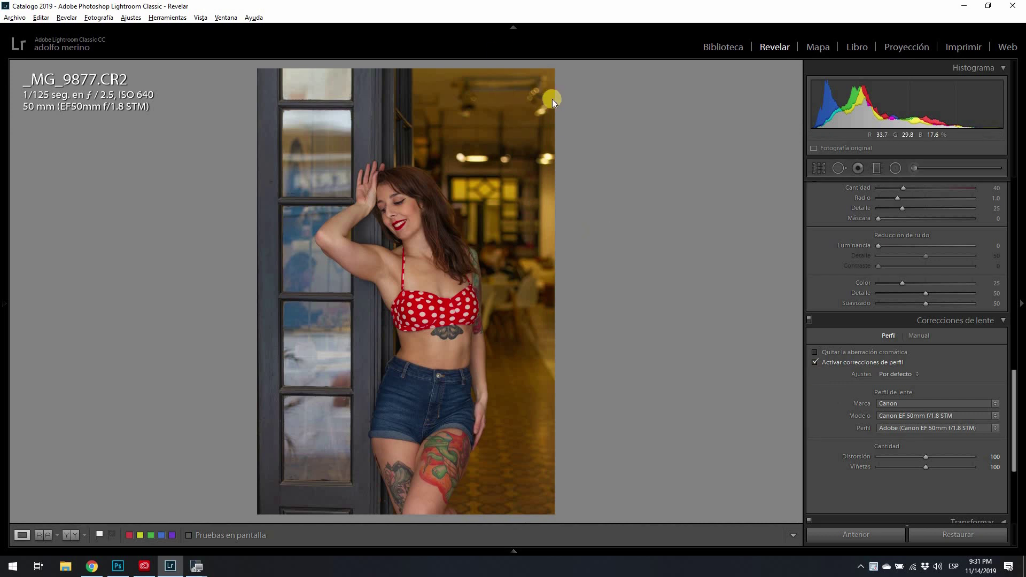
left_click(815, 363)
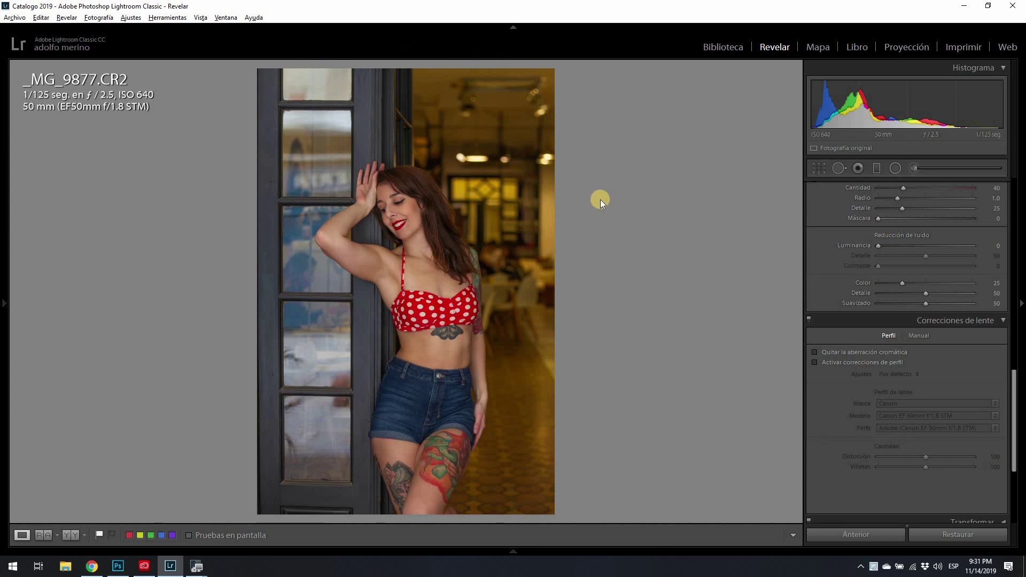
left_click(816, 363)
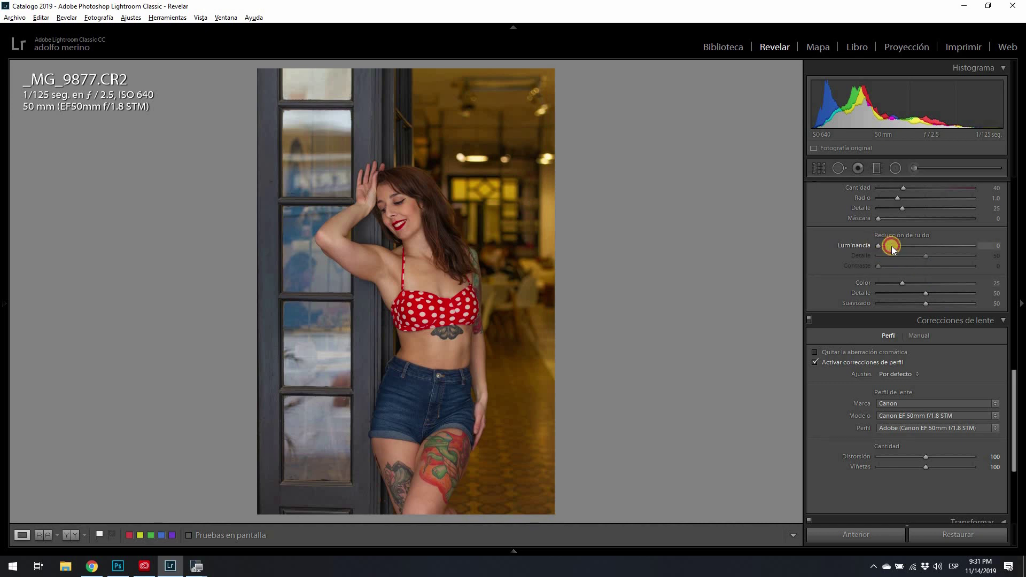
- Set Luminance noise reduction to 29 after briefly trying 100
left_click_drag(892, 247, 917, 251)
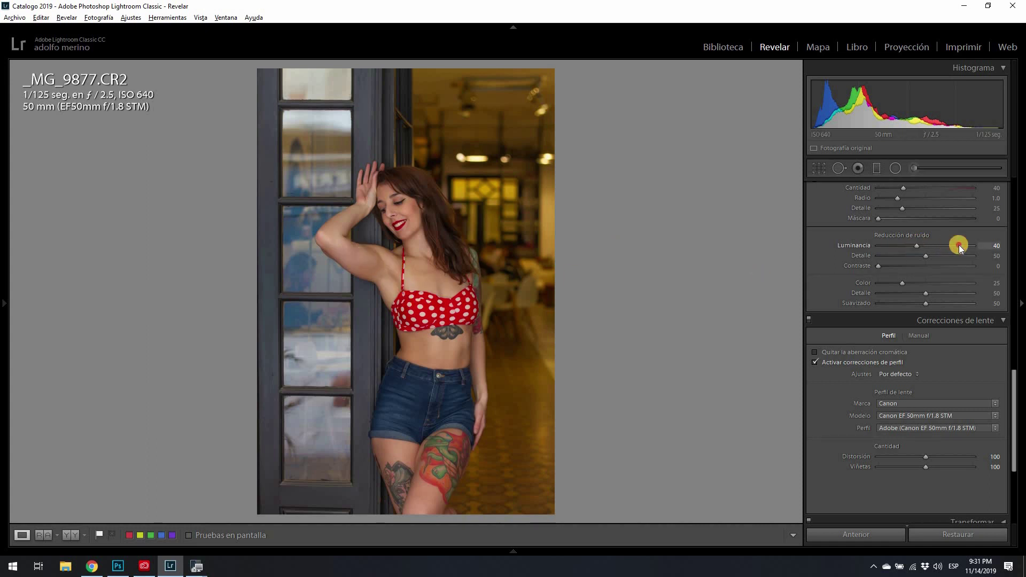
type("100")
key("Return")
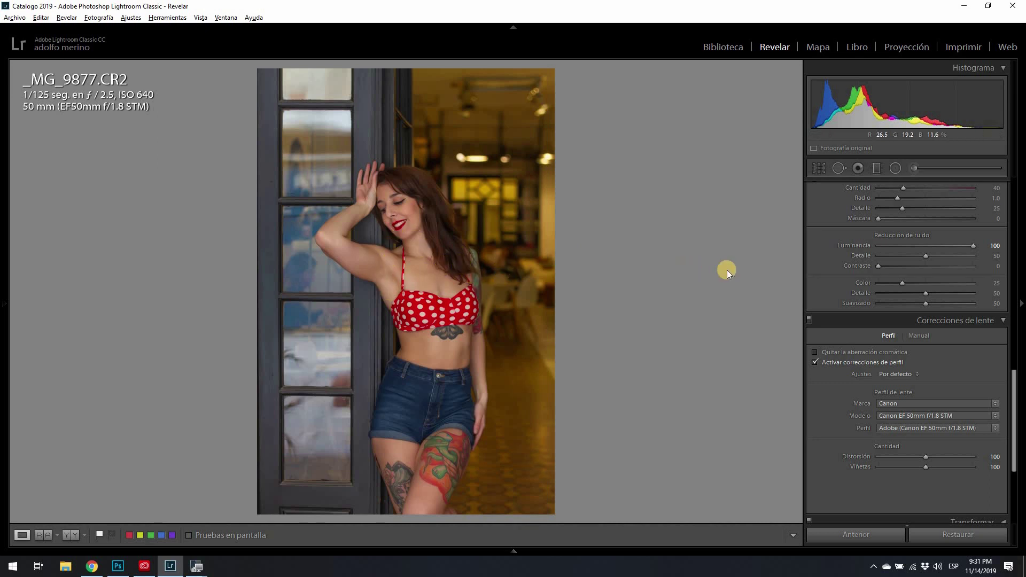
left_click_drag(970, 246, 923, 245)
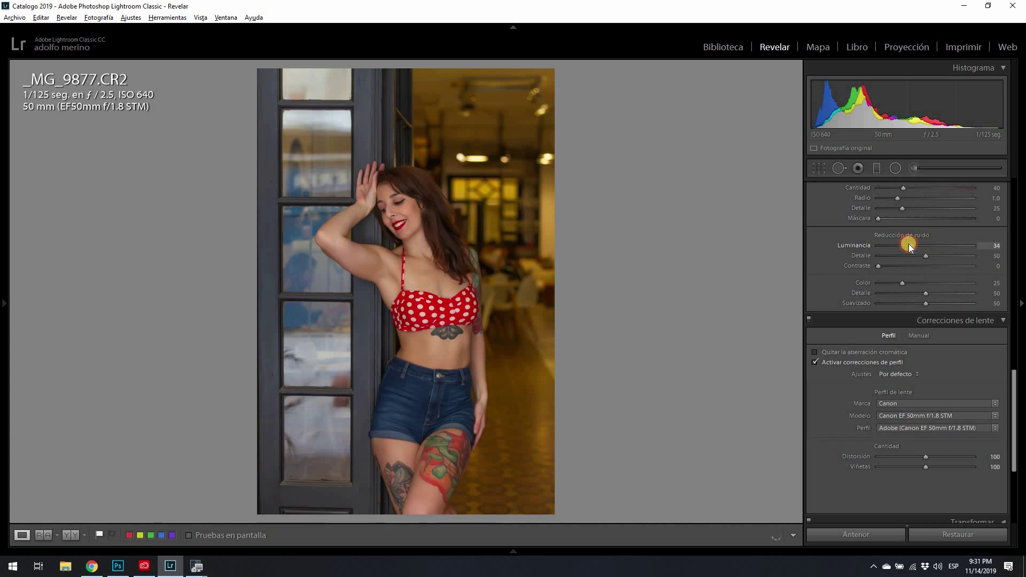
left_click_drag(904, 246, 904, 246)
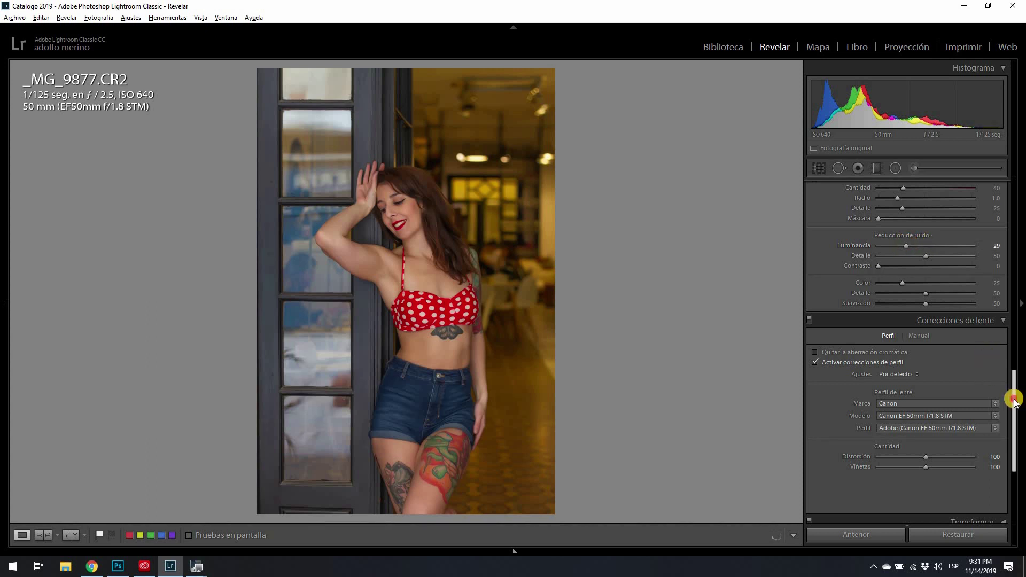
left_click_drag(1014, 400, 1014, 320)
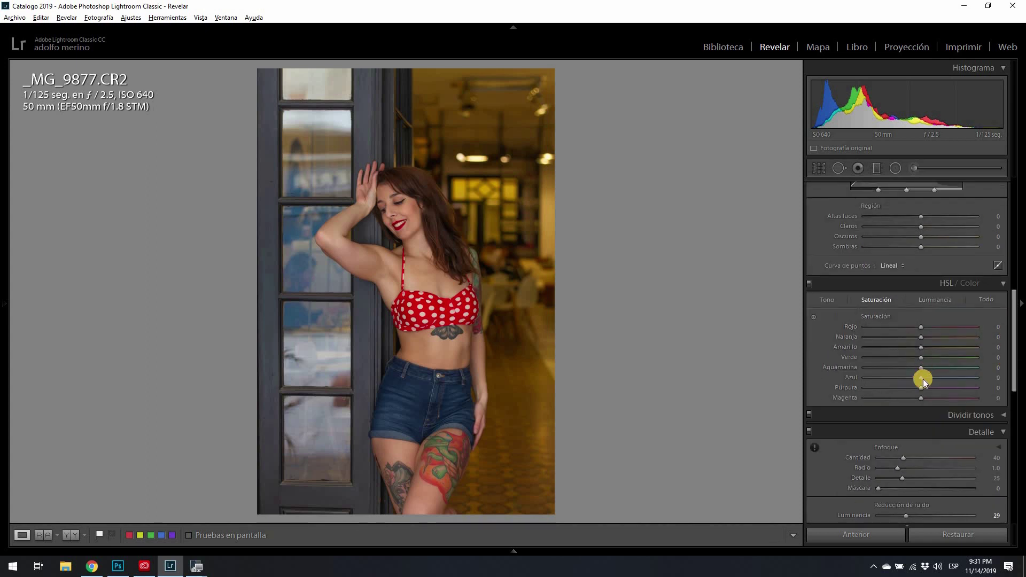
- Drop Blue saturation to -100 so the jeans turn grey
left_click_drag(920, 380, 852, 381)
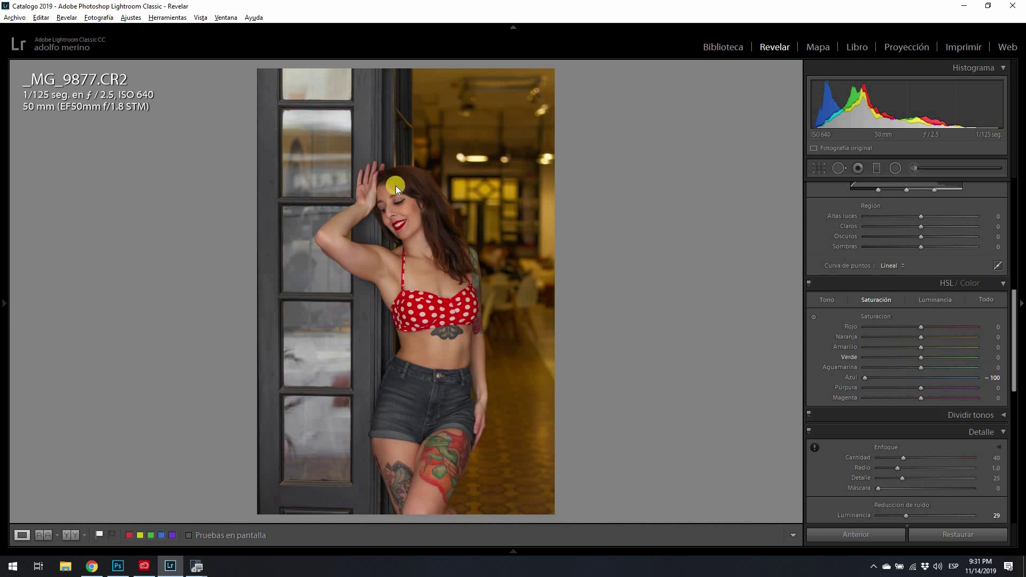
scroll(1009, 338, "down", 1)
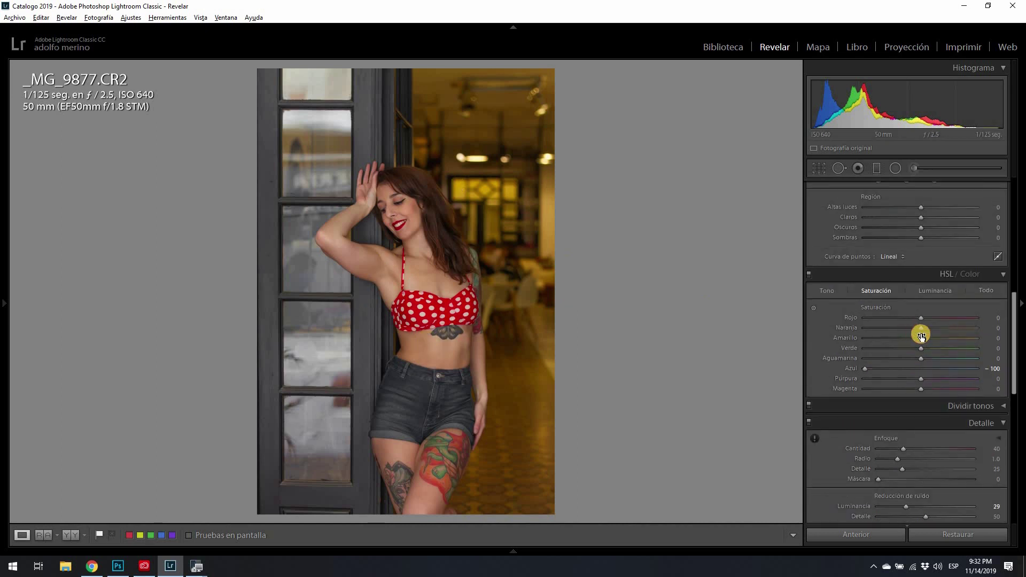
left_click_drag(1015, 320, 1013, 275)
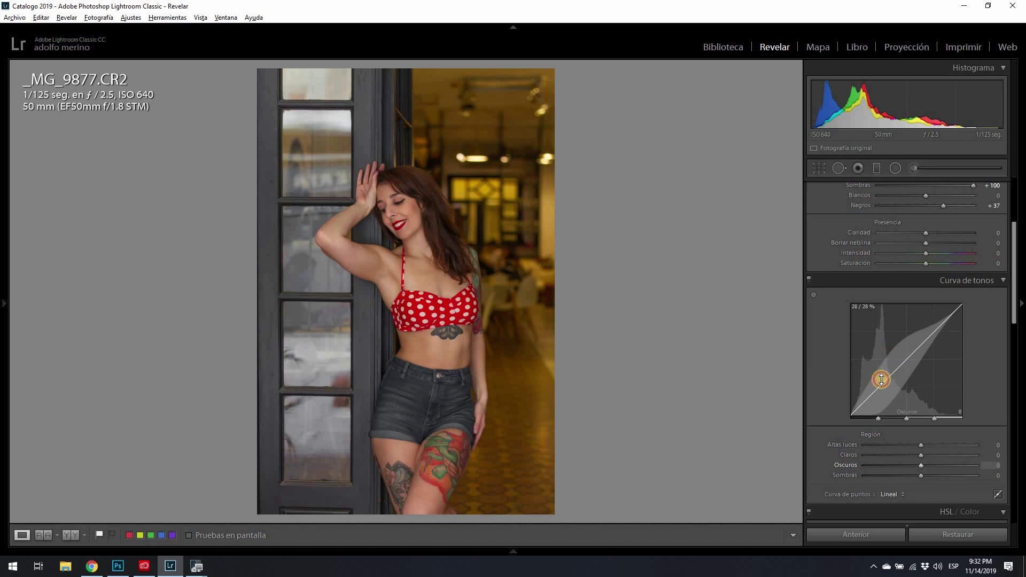
- Shape the tone curve to Lights -15 and Darks +13, resetting an earlier attempt
left_click_drag(883, 386, 882, 388)
left_click_drag(923, 337, 926, 331)
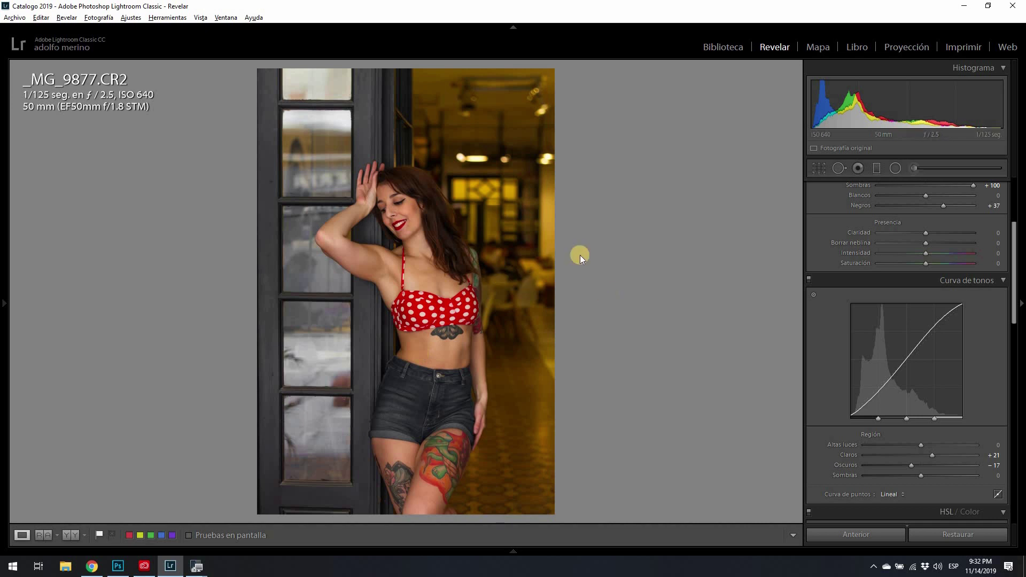
double_click(848, 457)
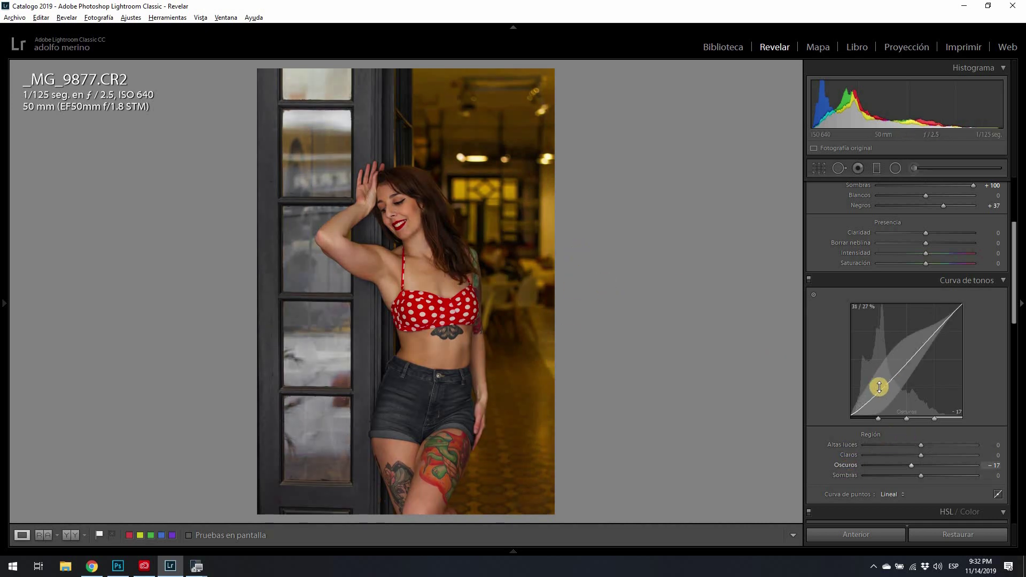
double_click(849, 466)
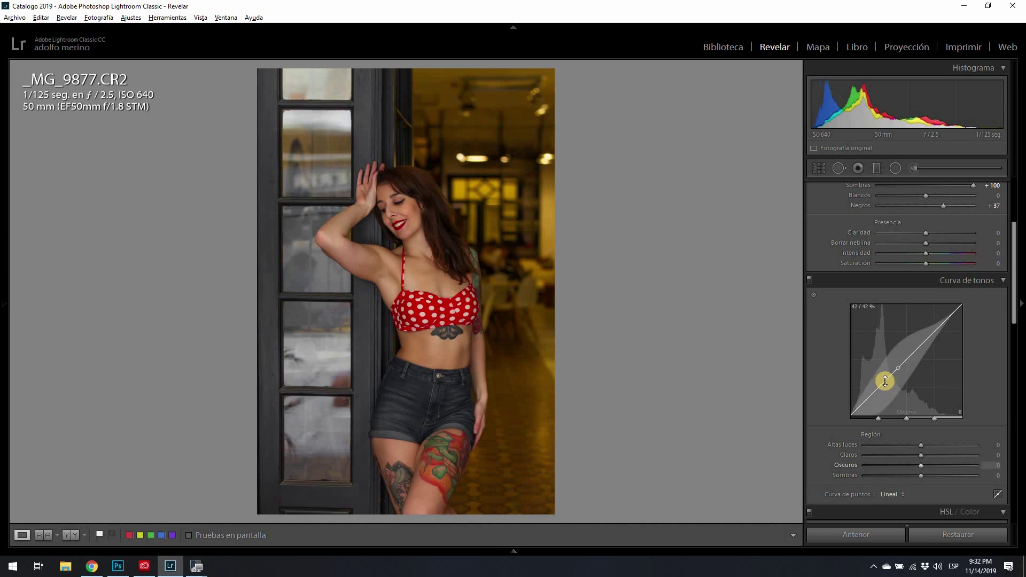
left_click_drag(877, 383, 873, 377)
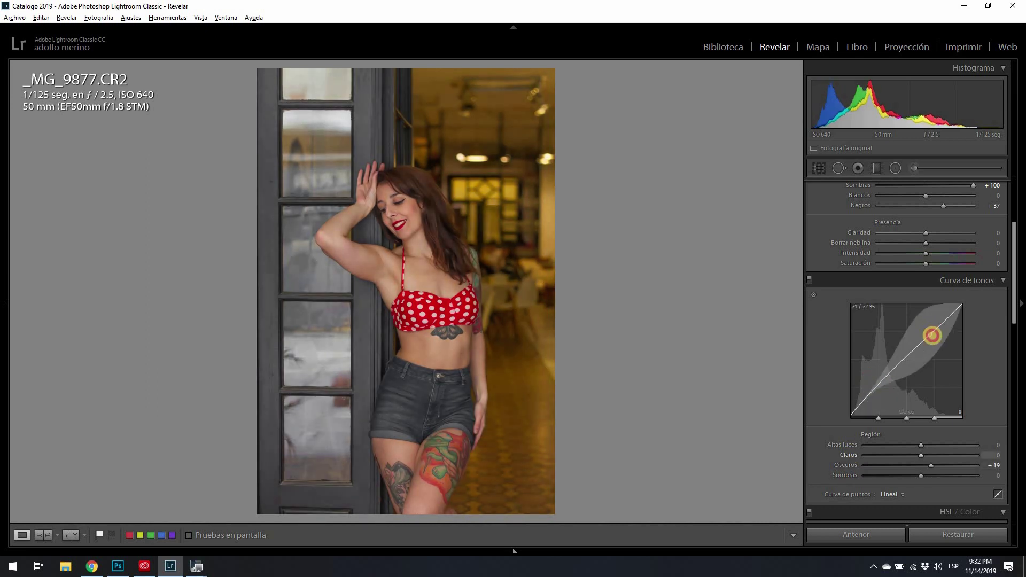
left_click_drag(930, 335, 934, 338)
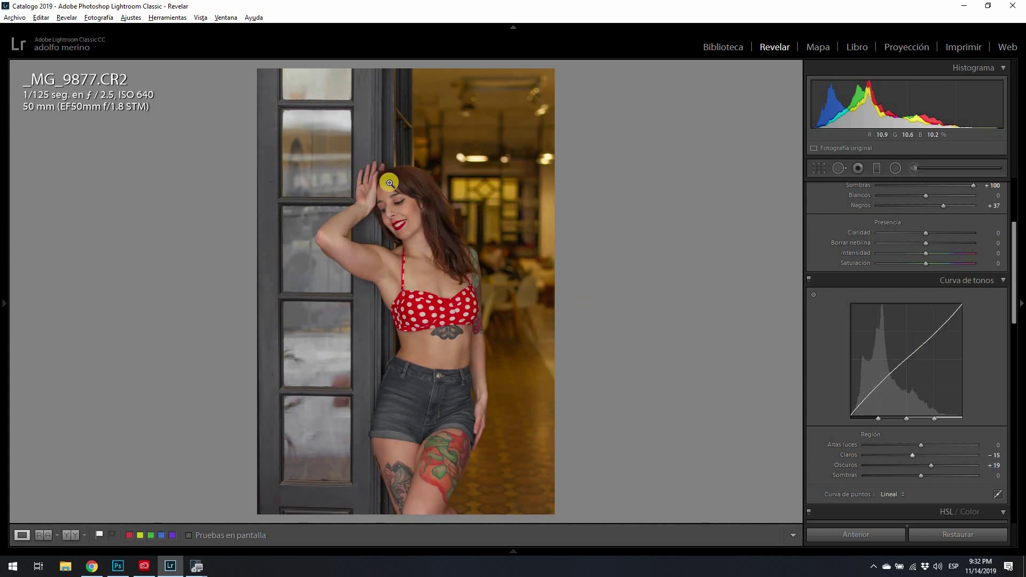
left_click_drag(881, 383, 882, 386)
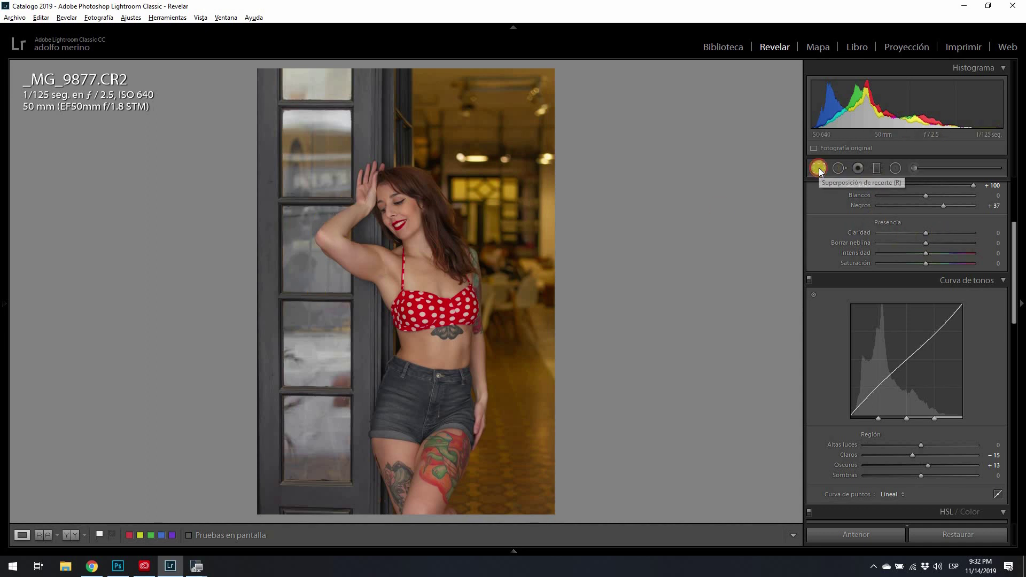
- Crop to 4 x 5 / 8 x 10, tighter around the woman and straightened 0.41°
left_click(819, 168)
left_click(965, 206)
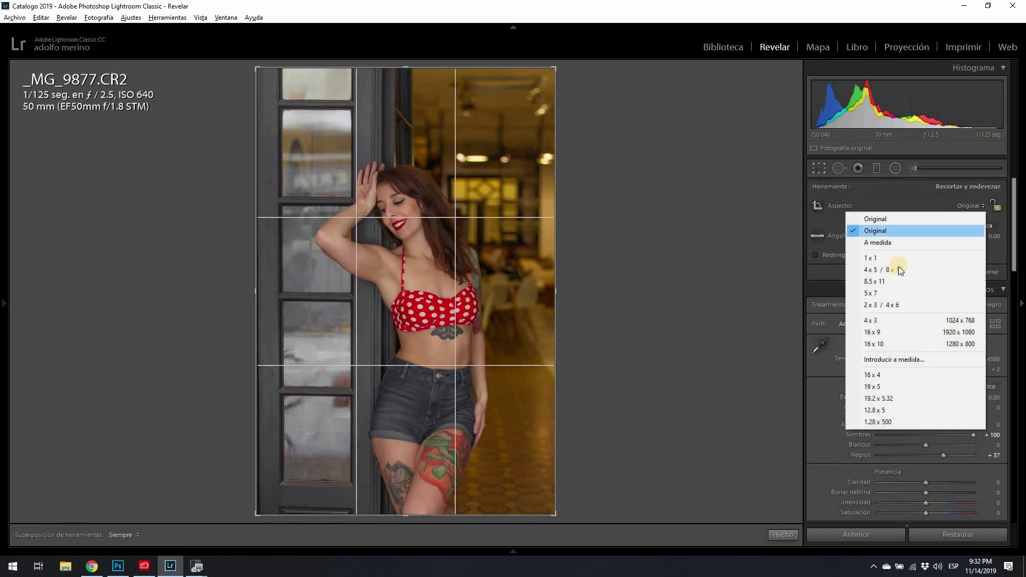
left_click(893, 271)
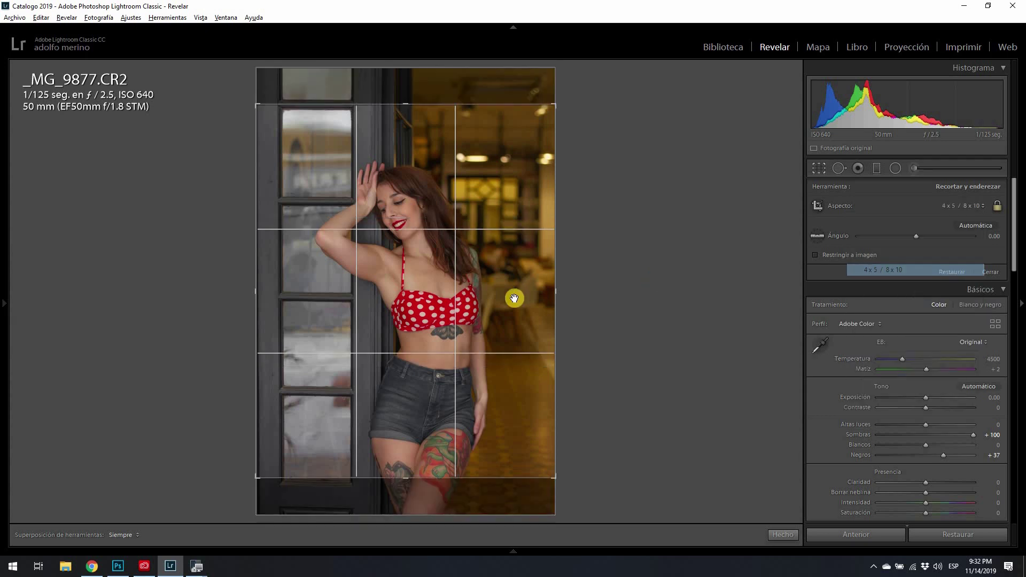
left_click_drag(393, 308, 393, 289)
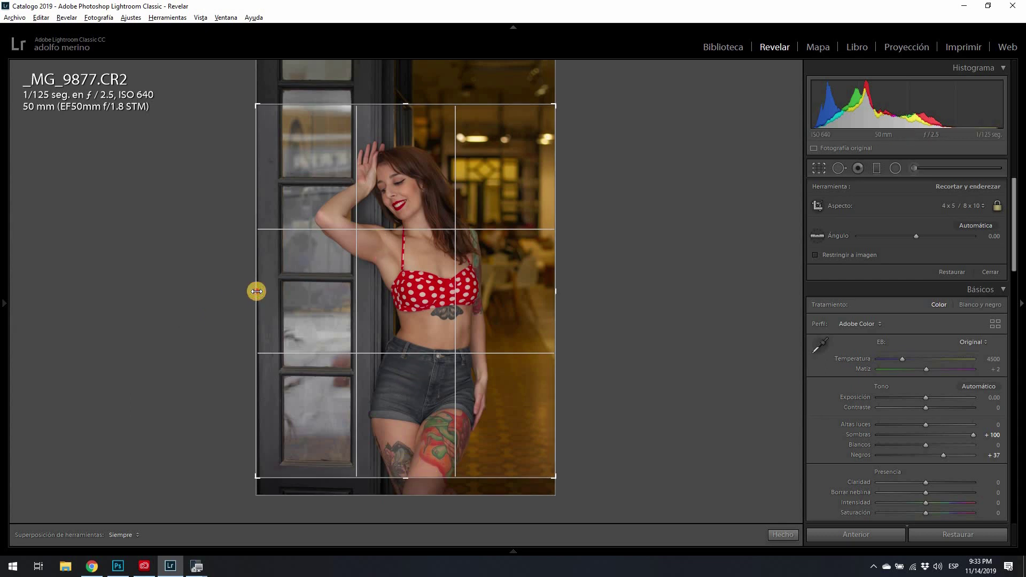
left_click_drag(257, 291, 260, 289)
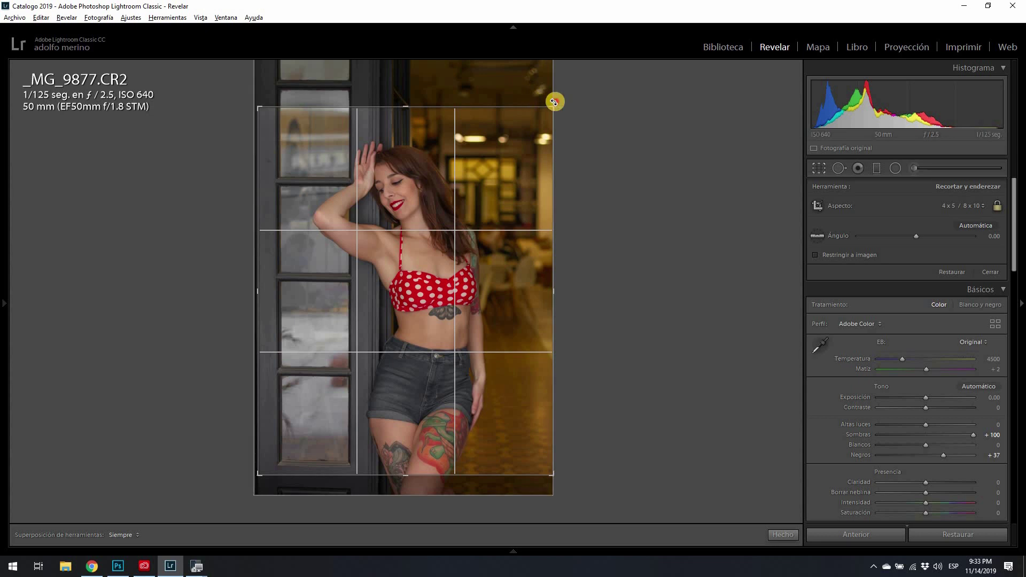
left_click_drag(554, 102, 555, 103)
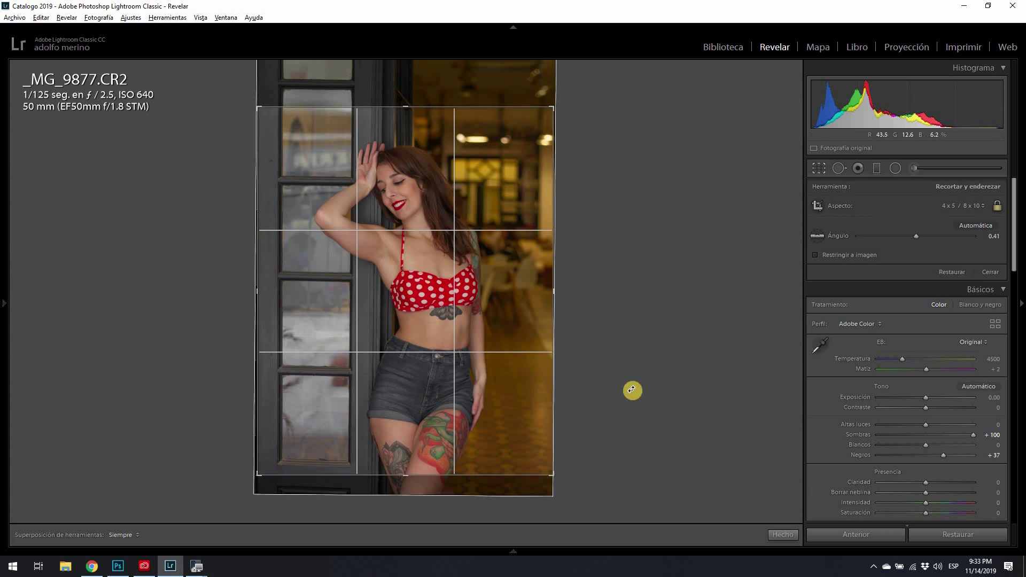
left_click(781, 535)
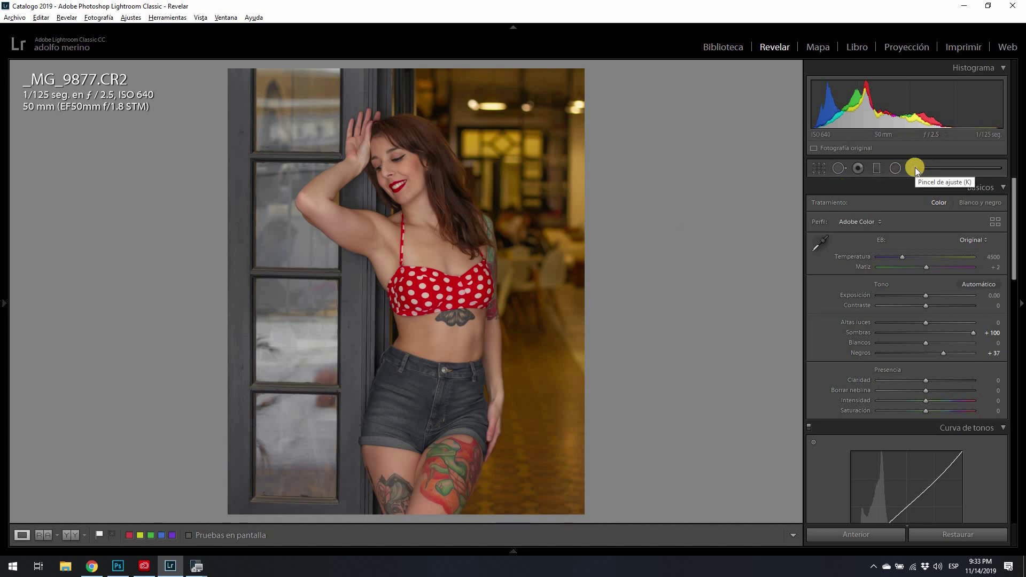
- Zoom onto the thigh, set the adjustment brush size to 15.5, and paint the tattoo head
left_click(915, 168)
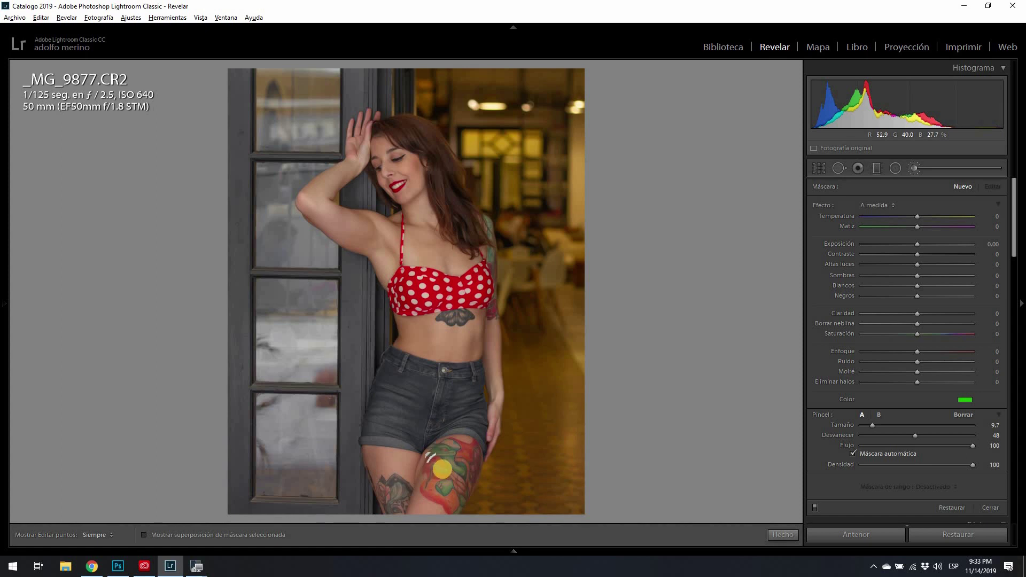
left_click(446, 474)
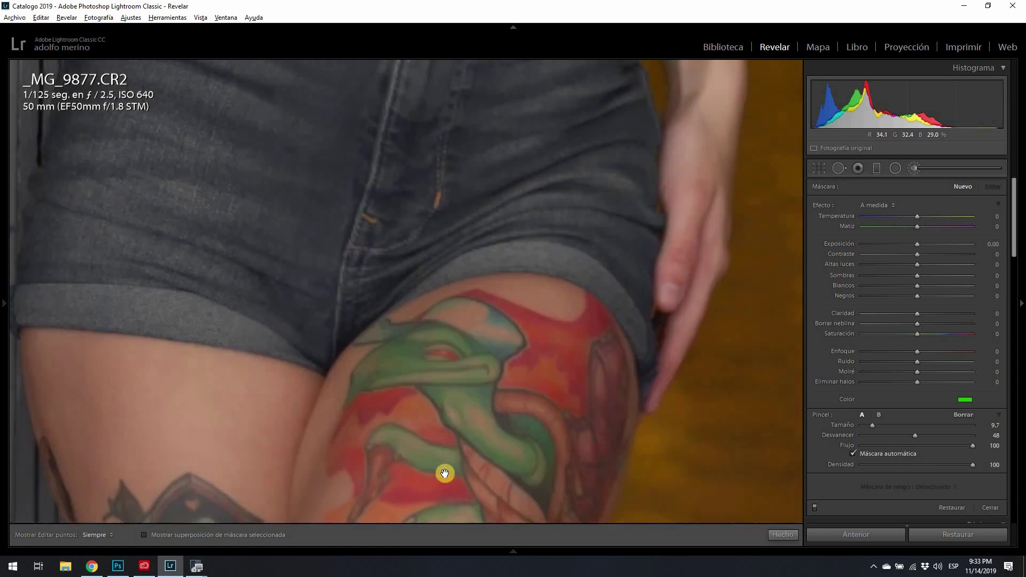
left_click_drag(445, 445, 459, 318)
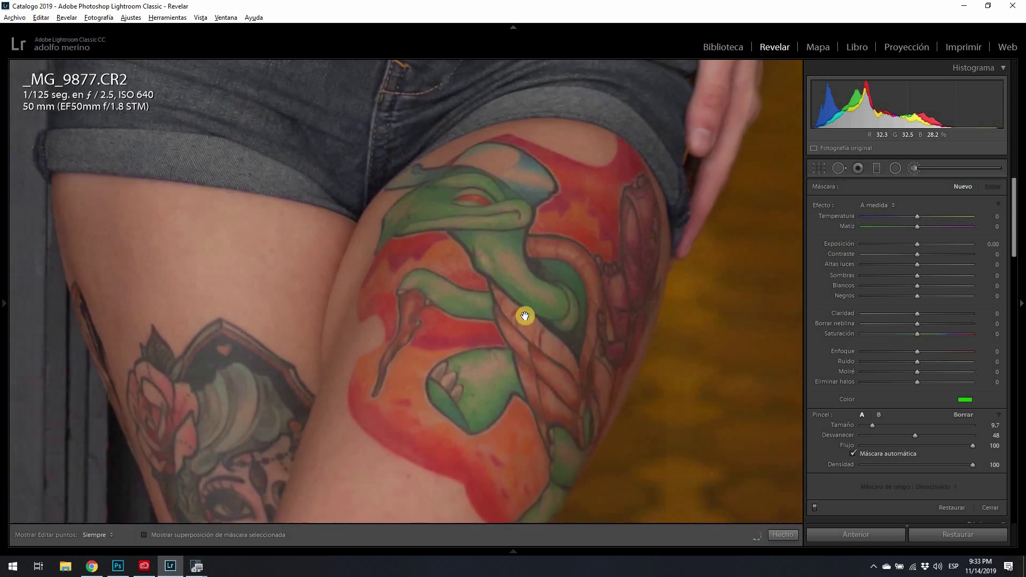
left_click_drag(458, 318, 478, 272)
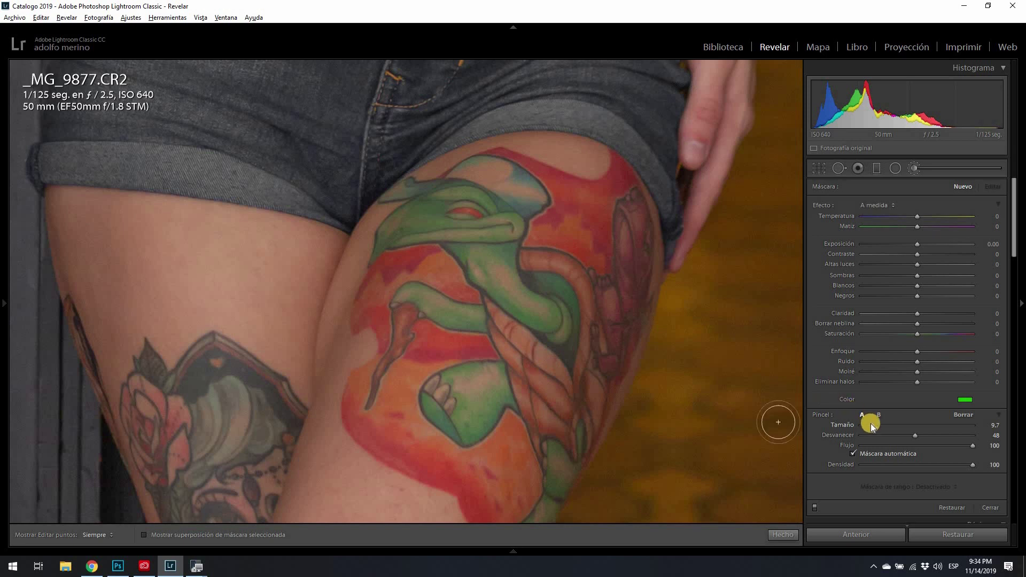
left_click_drag(874, 425, 876, 426)
left_click_drag(877, 426, 879, 428)
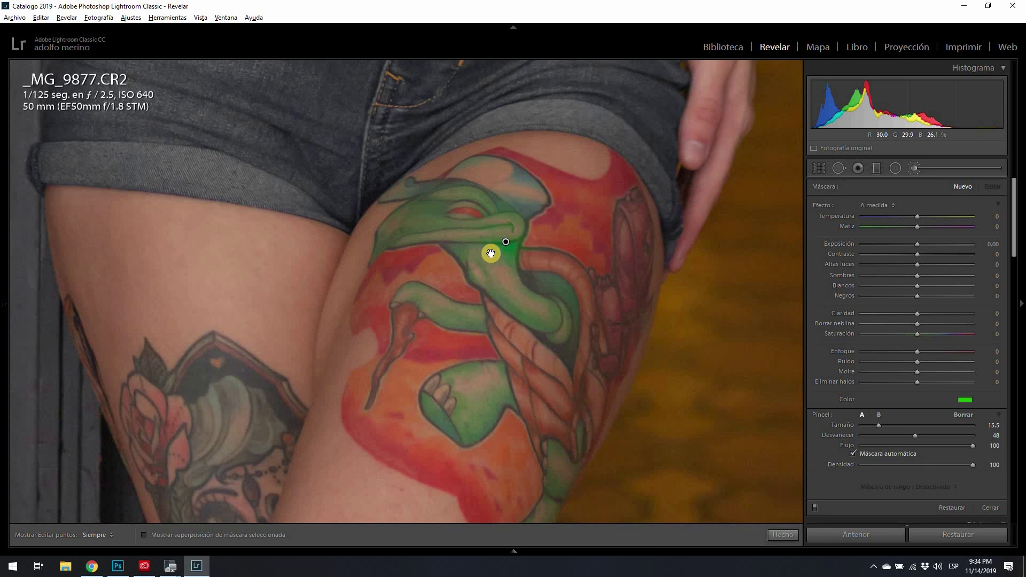
left_click_drag(505, 242, 481, 244)
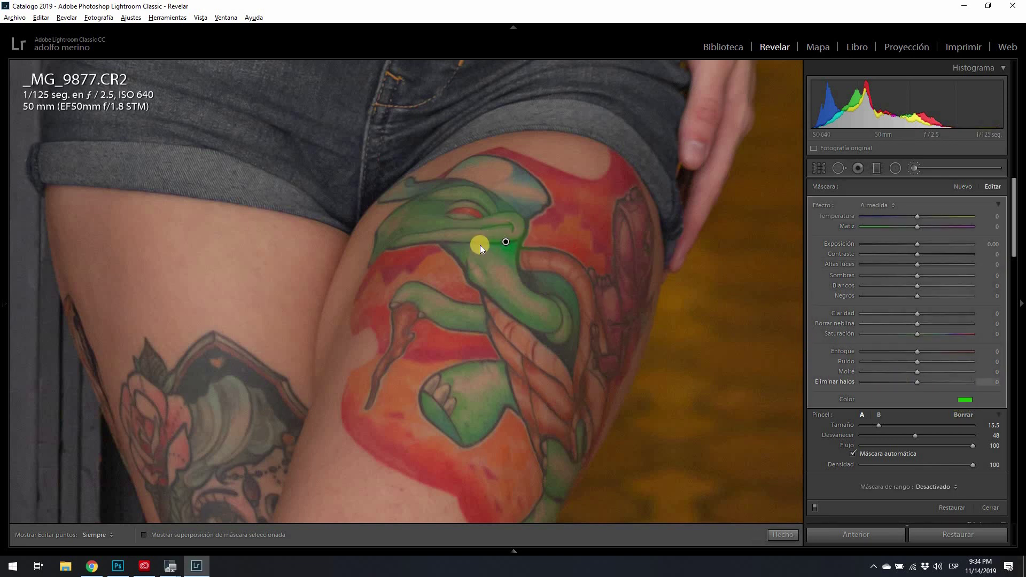
- Paint the mask over the whole tattoo, refining its edges with a size 7.8 brush
mouse_move(484, 232)
left_mouse_down()
mouse_move(431, 407)
mouse_move(482, 453)
mouse_move(523, 458)
mouse_move(577, 300)
mouse_move(564, 252)
mouse_move(516, 317)
mouse_move(493, 416)
mouse_move(499, 316)
mouse_move(533, 243)
mouse_move(600, 236)
mouse_move(607, 275)
mouse_move(588, 367)
mouse_move(529, 454)
mouse_move(486, 396)
mouse_move(481, 322)
mouse_move(442, 362)
mouse_move(408, 378)
mouse_move(406, 410)
mouse_move(489, 464)
left_mouse_up()
key("h")
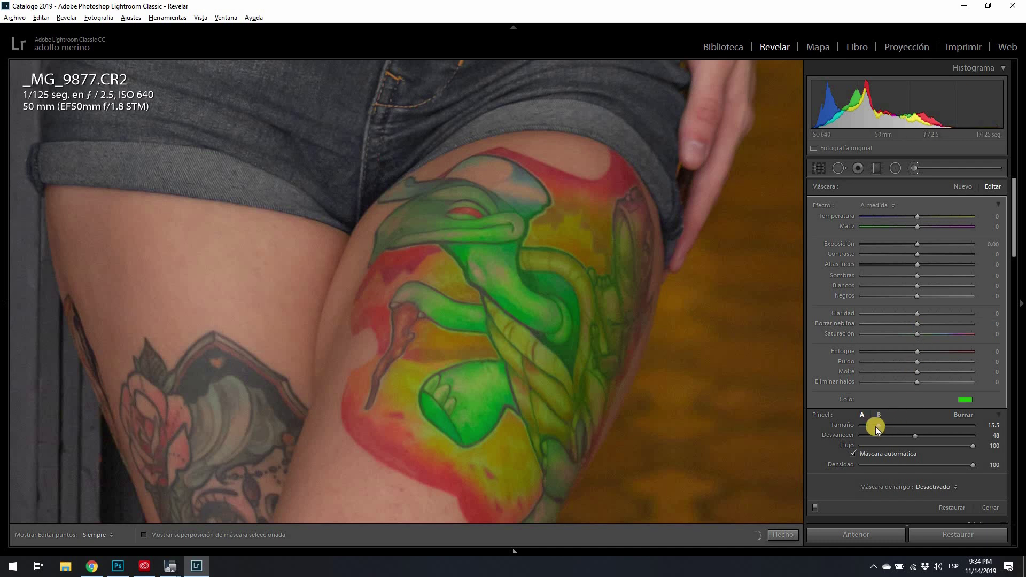
left_click_drag(877, 427, 869, 428)
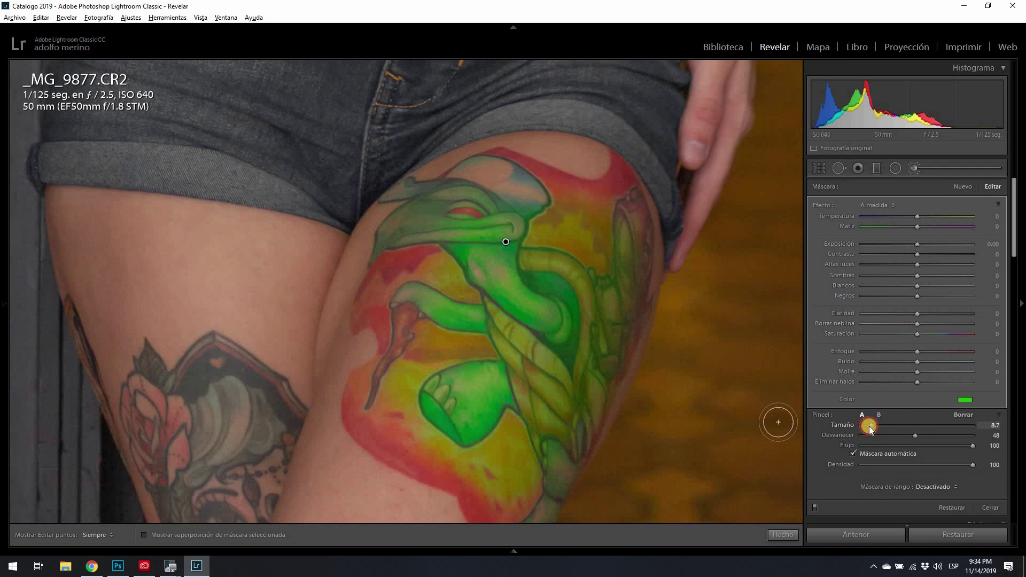
key("h")
mouse_move(443, 472)
left_mouse_down()
mouse_move(368, 396)
mouse_move(392, 367)
mouse_move(387, 316)
mouse_move(371, 304)
mouse_move(390, 266)
mouse_move(446, 222)
mouse_move(406, 279)
mouse_move(444, 261)
mouse_move(435, 235)
mouse_move(458, 192)
mouse_move(496, 172)
mouse_move(523, 178)
mouse_move(476, 184)
mouse_move(600, 194)
mouse_move(614, 184)
mouse_move(632, 226)
mouse_move(628, 282)
mouse_move(593, 387)
mouse_move(518, 413)
mouse_move(449, 394)
mouse_move(394, 412)
mouse_move(412, 337)
left_mouse_up()
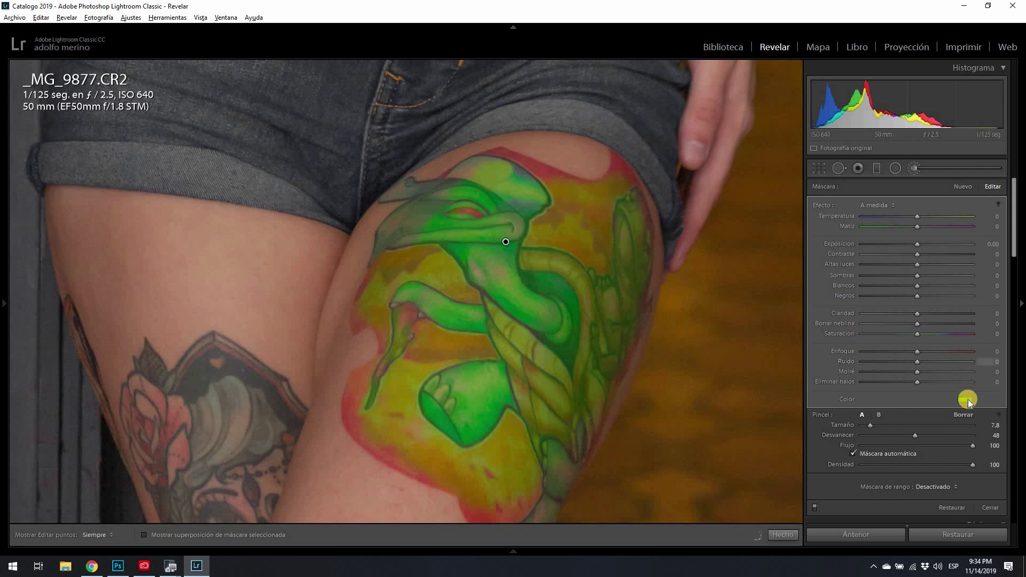
left_click(963, 401)
- Give the tattoo mask a near-white tint, Clarity 29 and Contrast 36, and finish the edit
left_click_drag(900, 408, 895, 455)
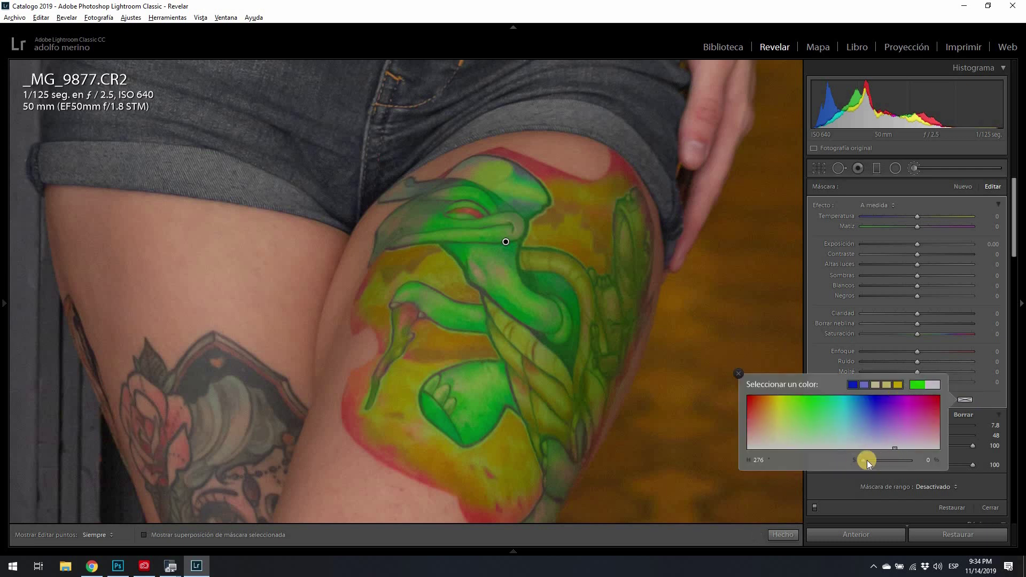
left_click(817, 357)
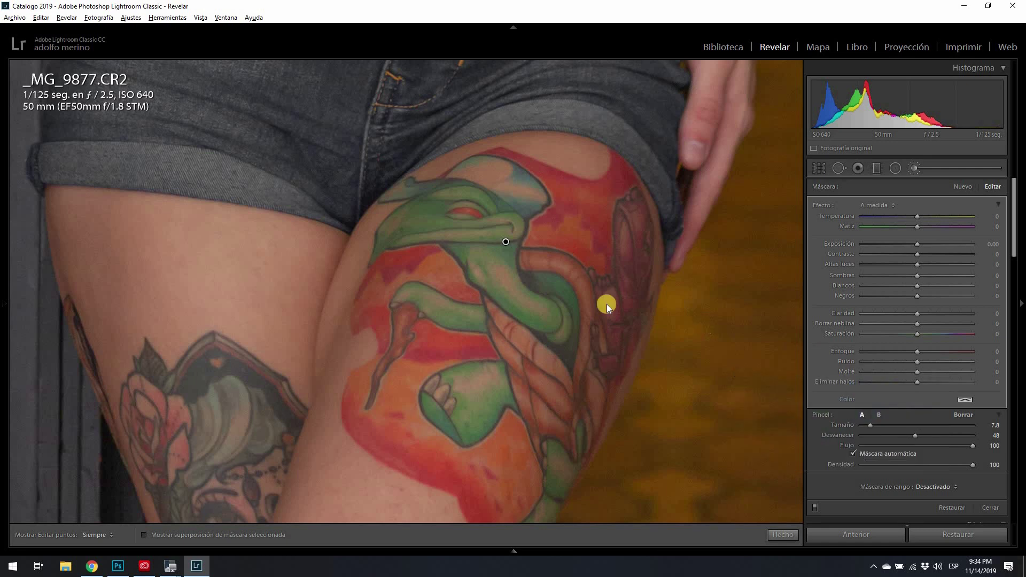
left_click(501, 274)
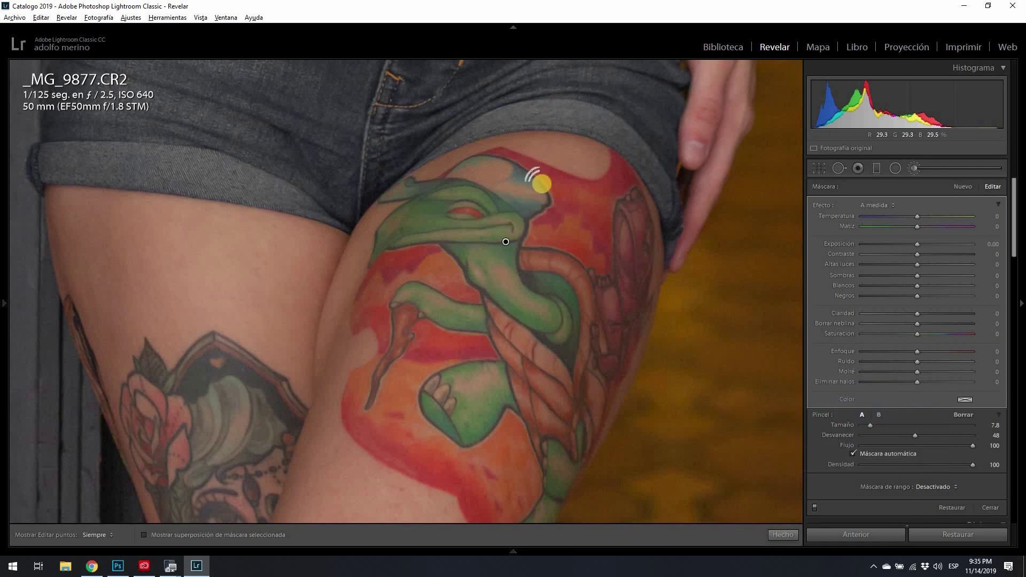
left_click(513, 242)
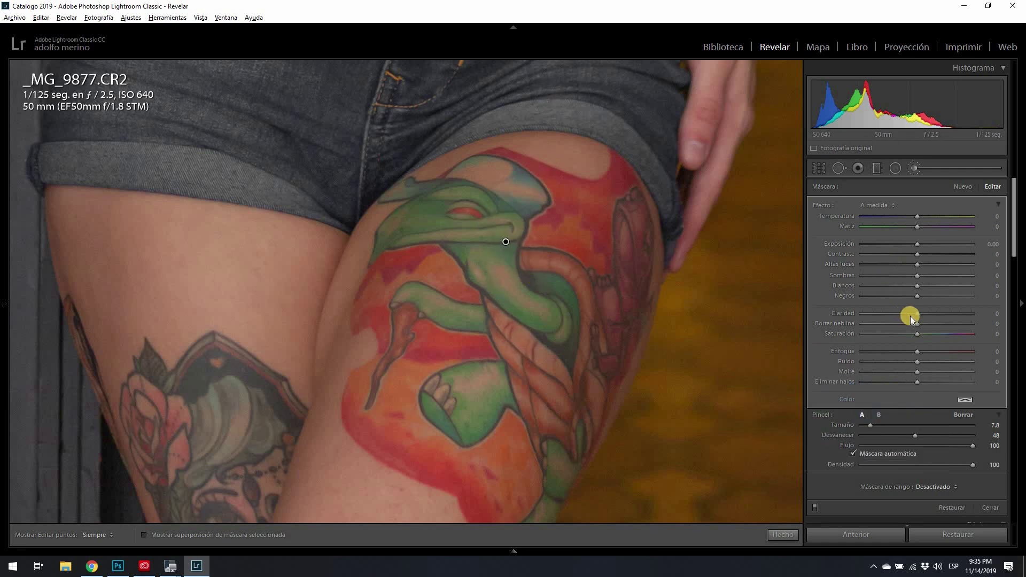
left_click_drag(917, 314, 926, 314)
left_click_drag(931, 313, 934, 314)
left_click_drag(918, 254, 927, 255)
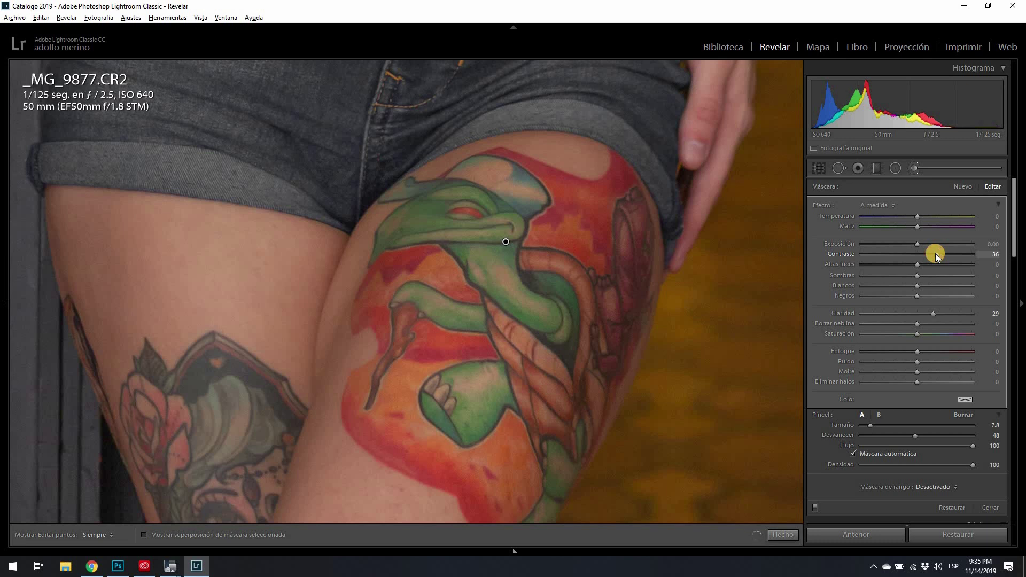
left_click(778, 536)
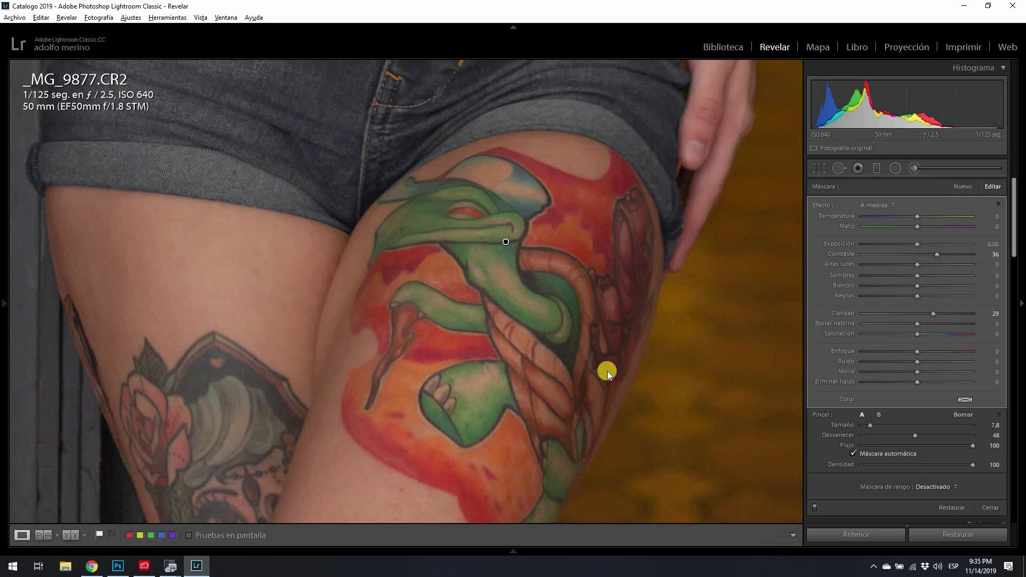
- Fit the photo in view and raise the tattoo brush adjustment's Contrast to 55
left_click(520, 317)
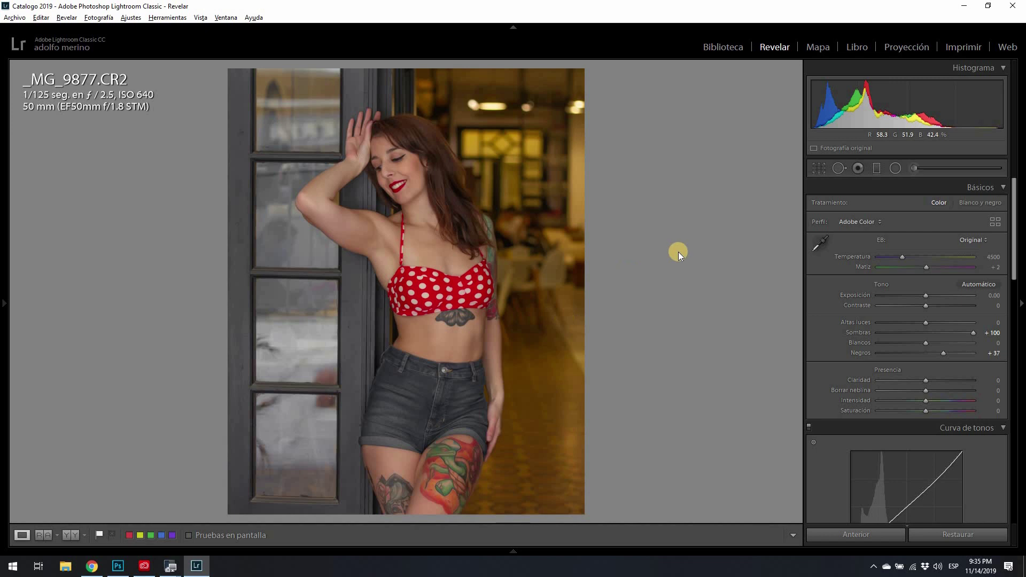
left_click(915, 168)
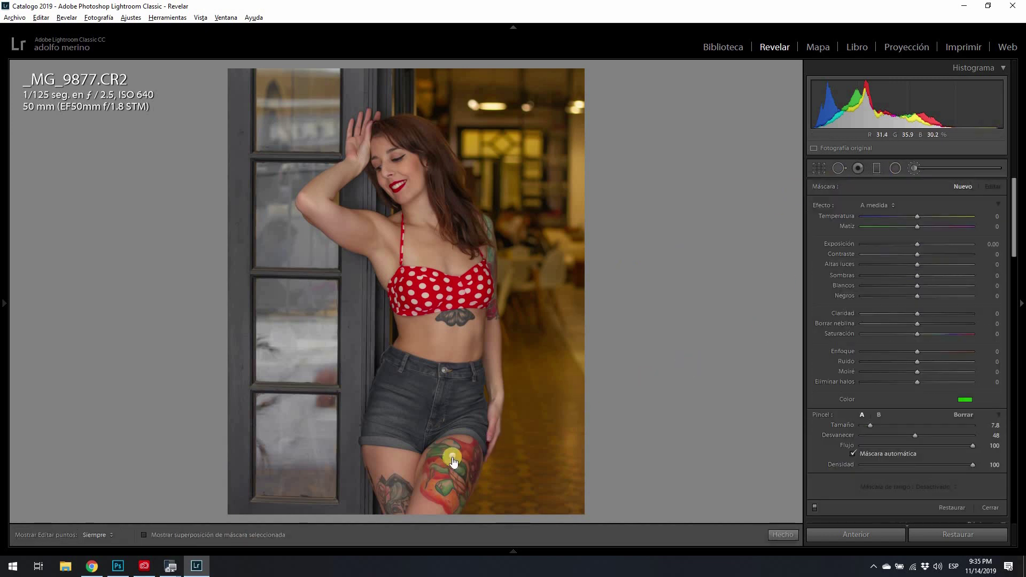
left_click_drag(450, 461, 451, 459)
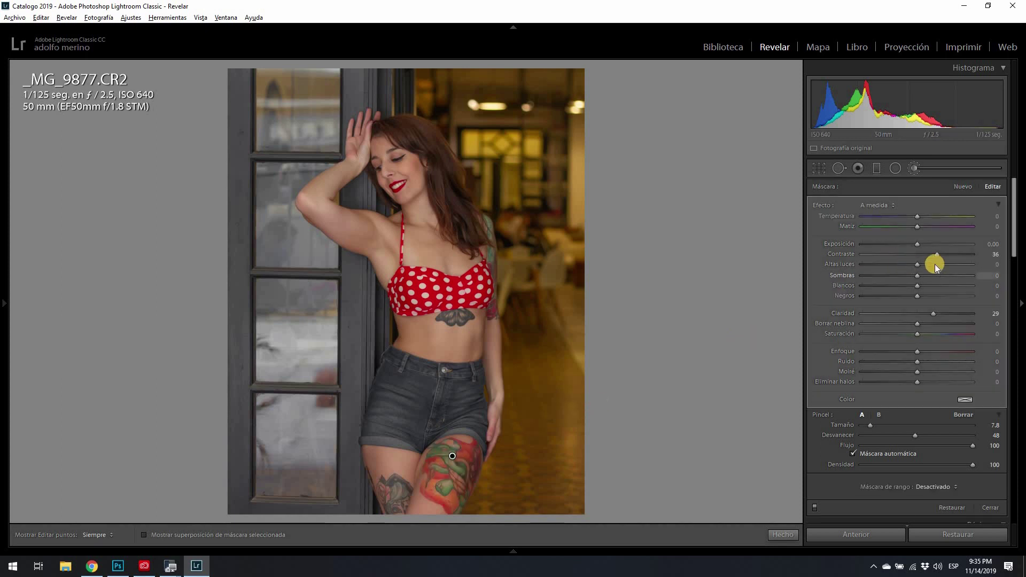
left_click_drag(937, 254, 946, 257)
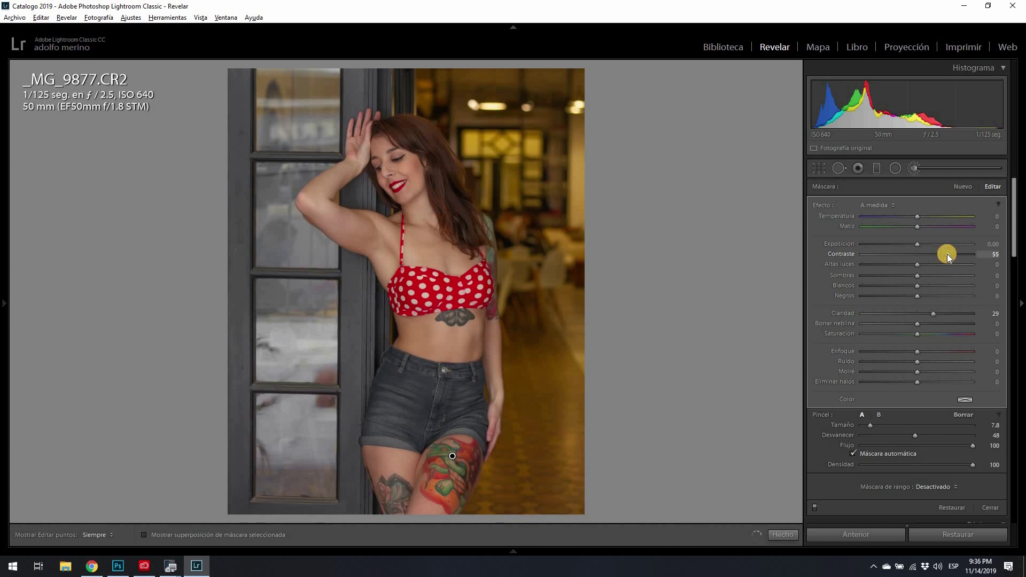
left_click(782, 535)
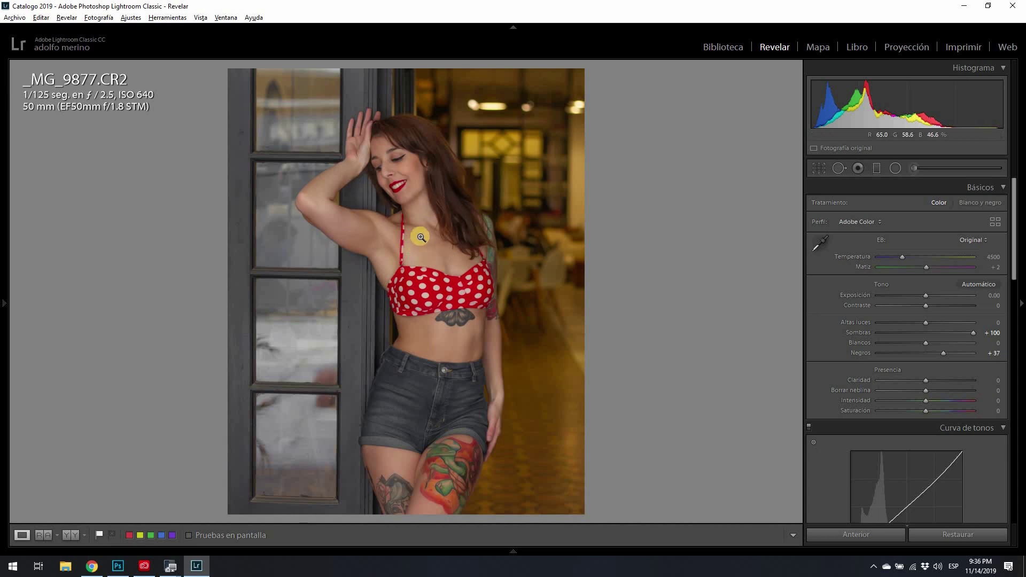
right_click(394, 211)
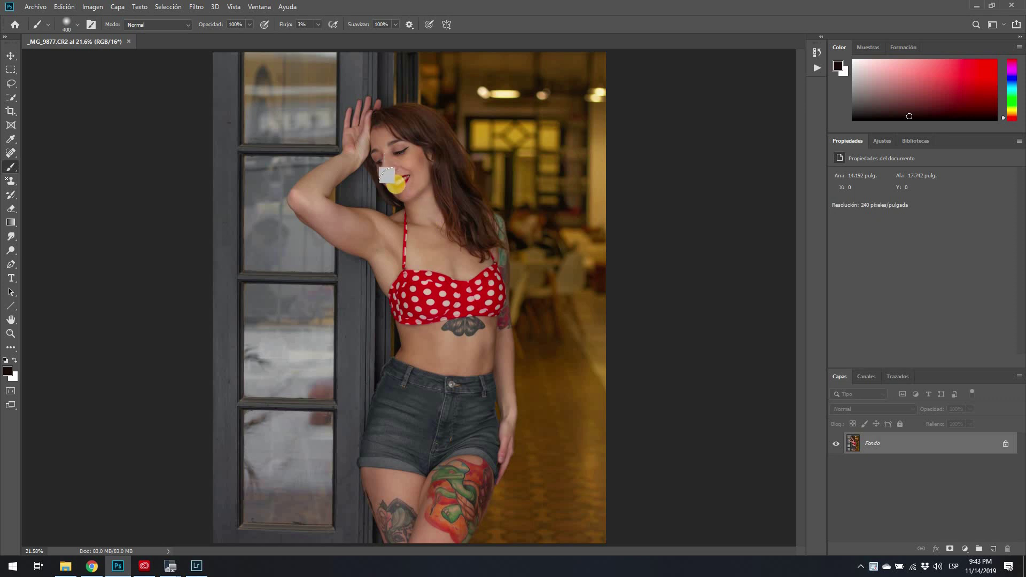
- Zoom in and pan the portrait to bring the woman's face and lips into close view
scroll(396, 188, "up", 1)
scroll(396, 187, "up", 1)
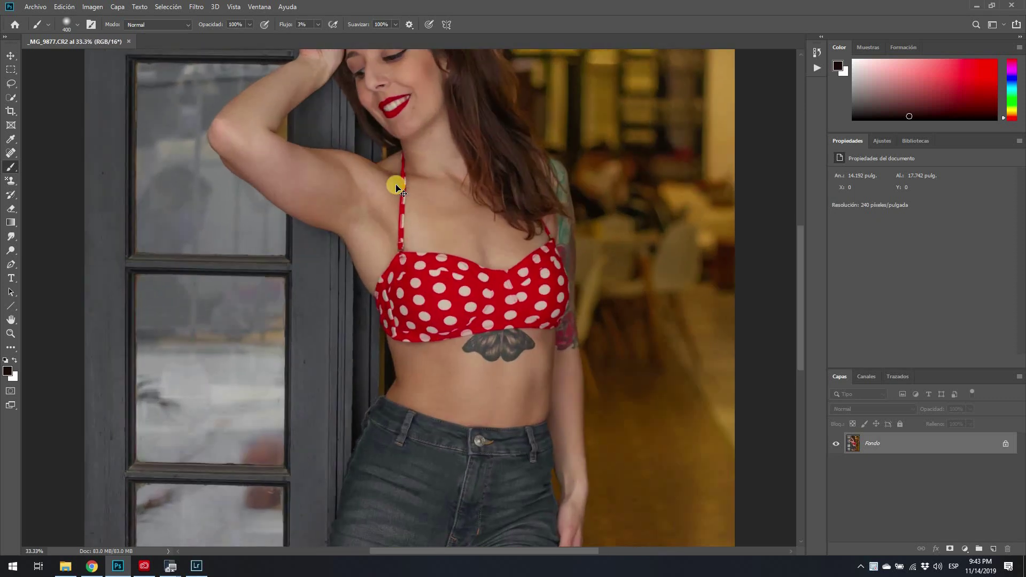
scroll(396, 188, "up", 2)
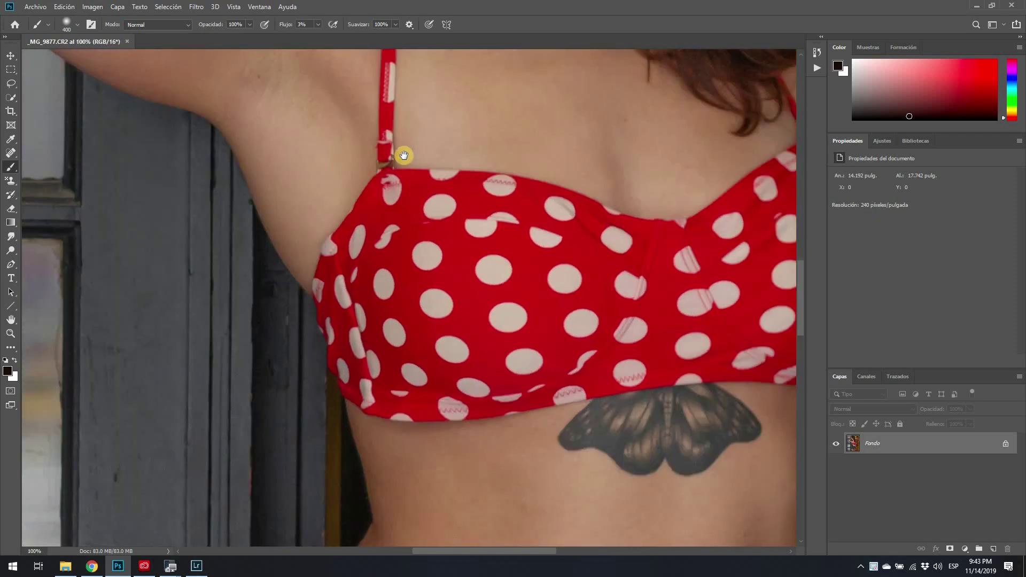
scroll(401, 156, "up", 1)
left_click_drag(401, 156, 408, 373)
left_click_drag(431, 323, 403, 451)
left_click_drag(417, 256, 438, 369)
mouse_move(444, 320)
left_mouse_down()
mouse_move(450, 375)
mouse_move(461, 378)
left_mouse_up()
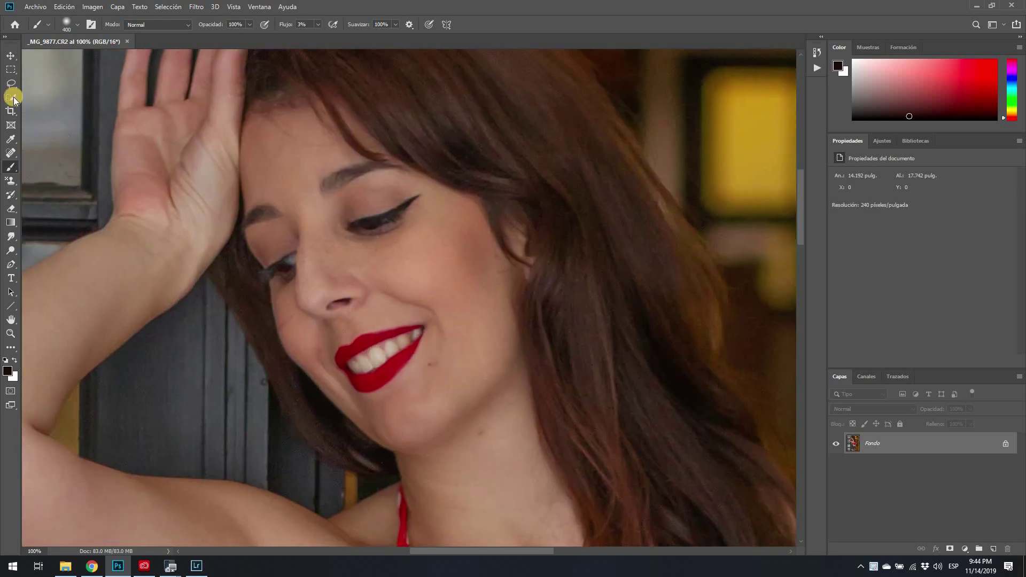
- Select the Spot Healing Brush and set its size to 30
left_click(10, 155)
right_click(12, 155)
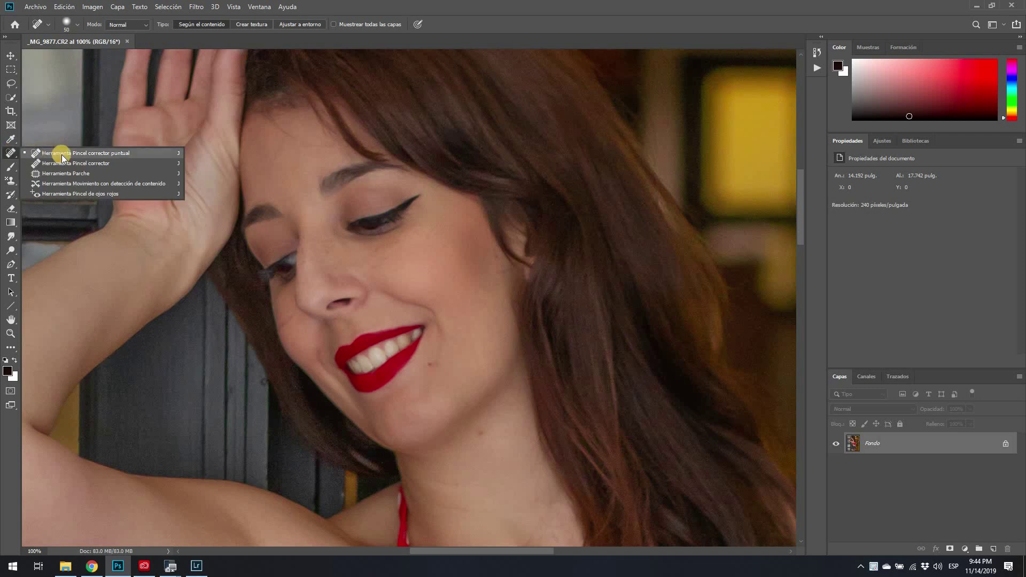
left_click(76, 24)
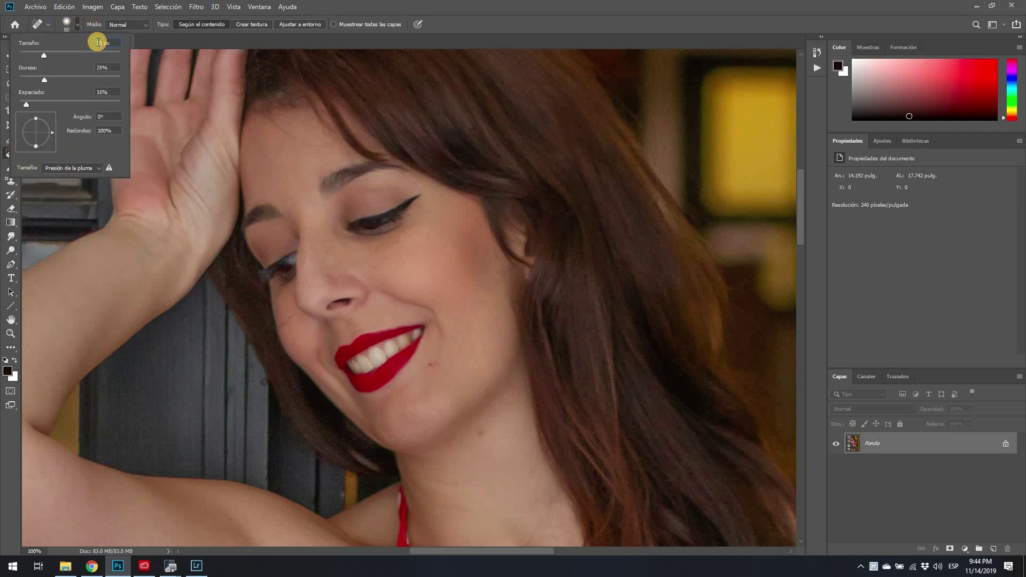
type("30")
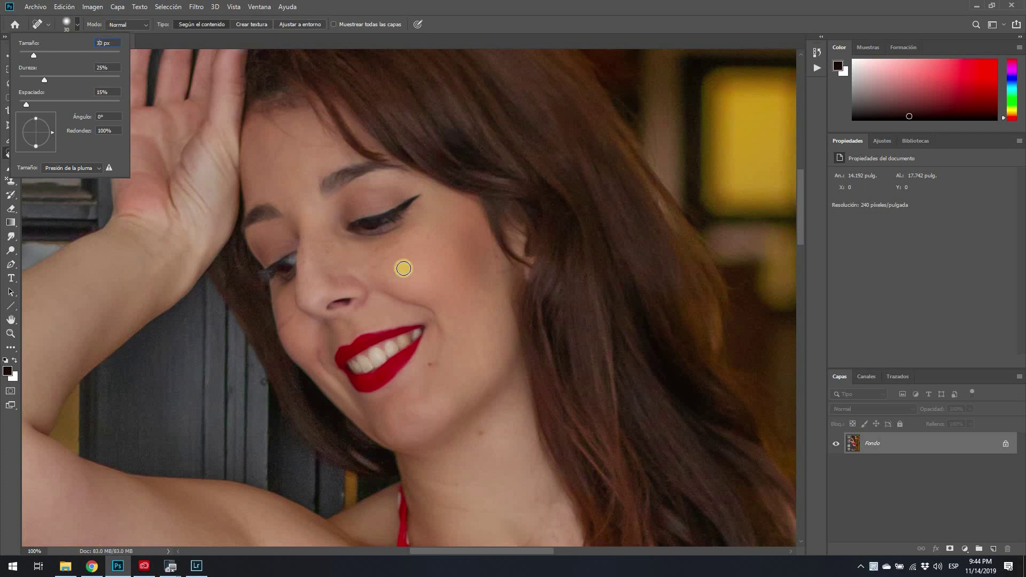
left_click(430, 364)
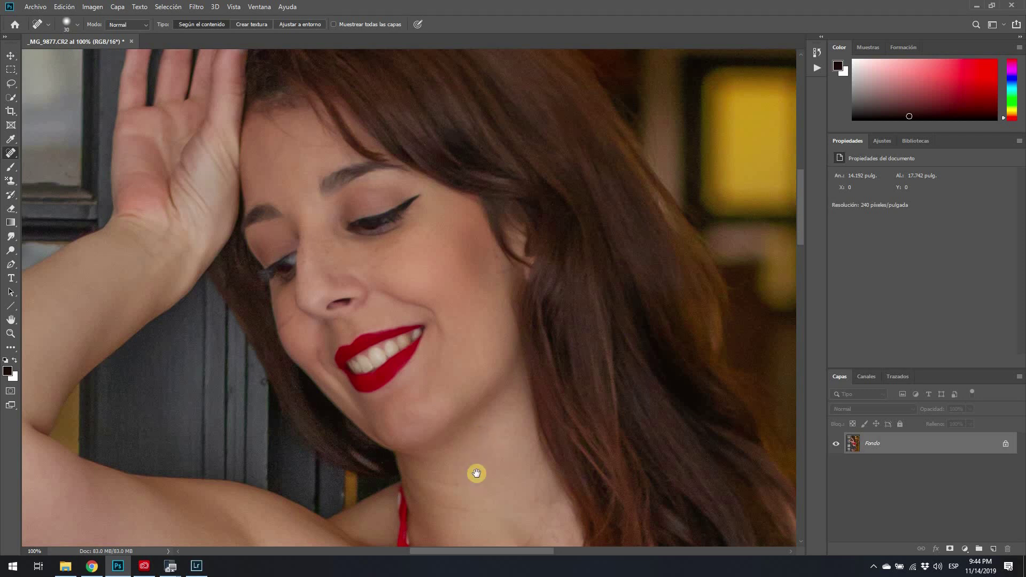
- Heal blemishes on the chest and upper arm
left_click_drag(484, 403, 483, 385)
scroll(483, 385, "down", 3)
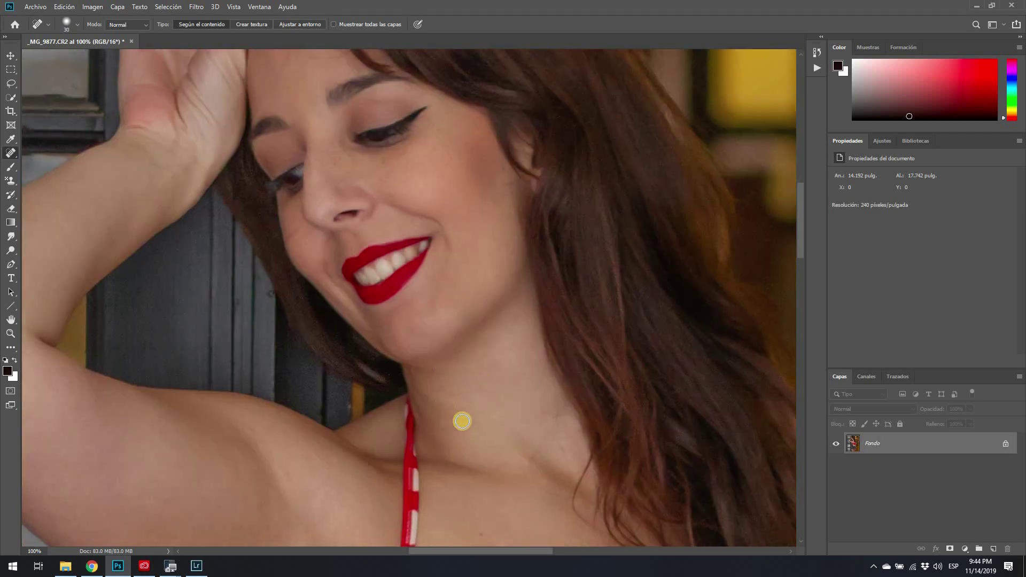
left_click_drag(491, 355, 492, 280)
scroll(492, 281, "down", 3)
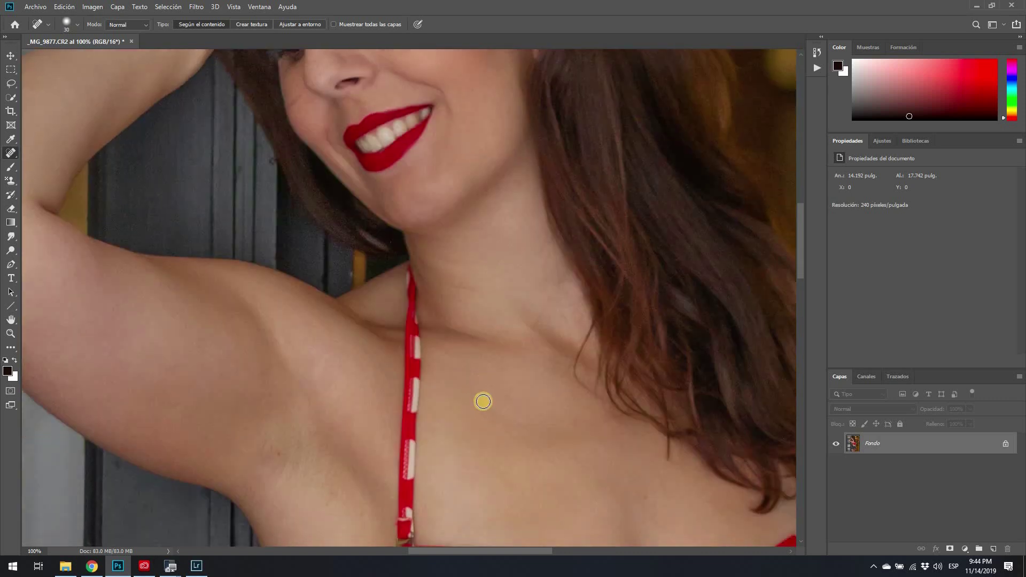
left_click(483, 403)
scroll(396, 371, "down", 5)
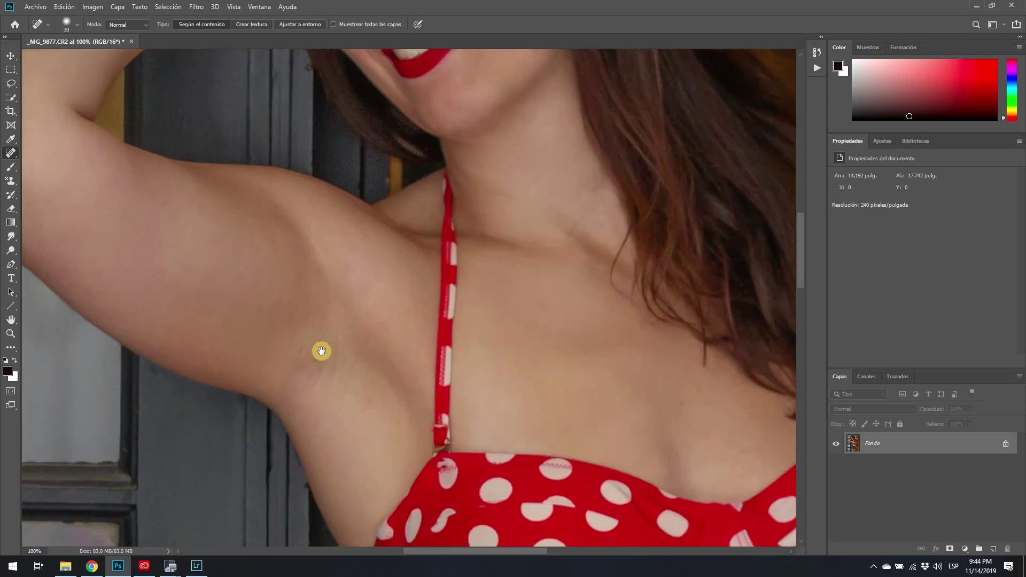
scroll(321, 348, "left", 2)
left_click(318, 346)
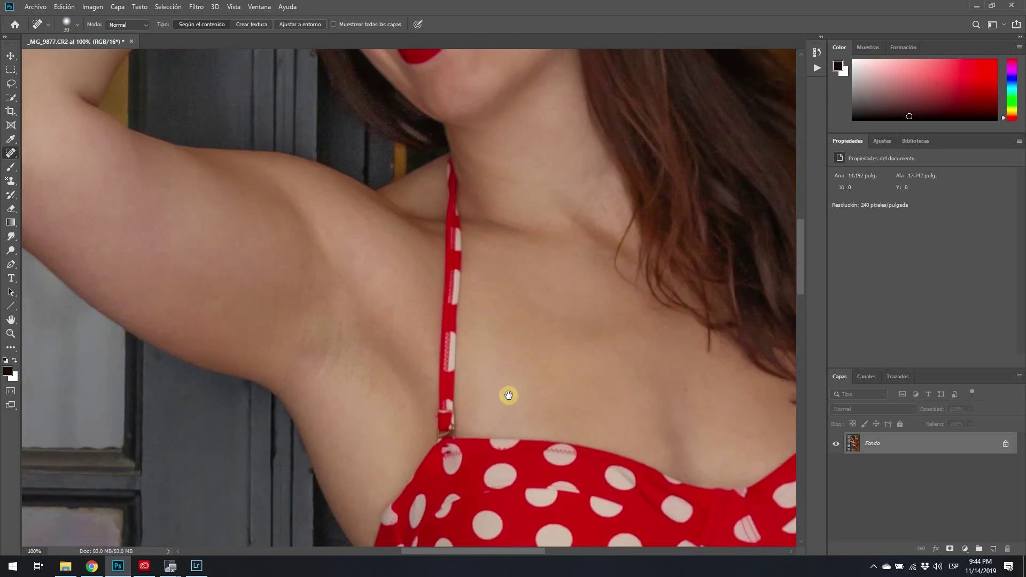
- Move down the torso and heal the small spot beside the navel
scroll(458, 343, "down", 2)
scroll(458, 343, "right", 3)
scroll(513, 293, "down", 1)
scroll(513, 293, "right", 3)
left_click_drag(513, 293, 479, 298)
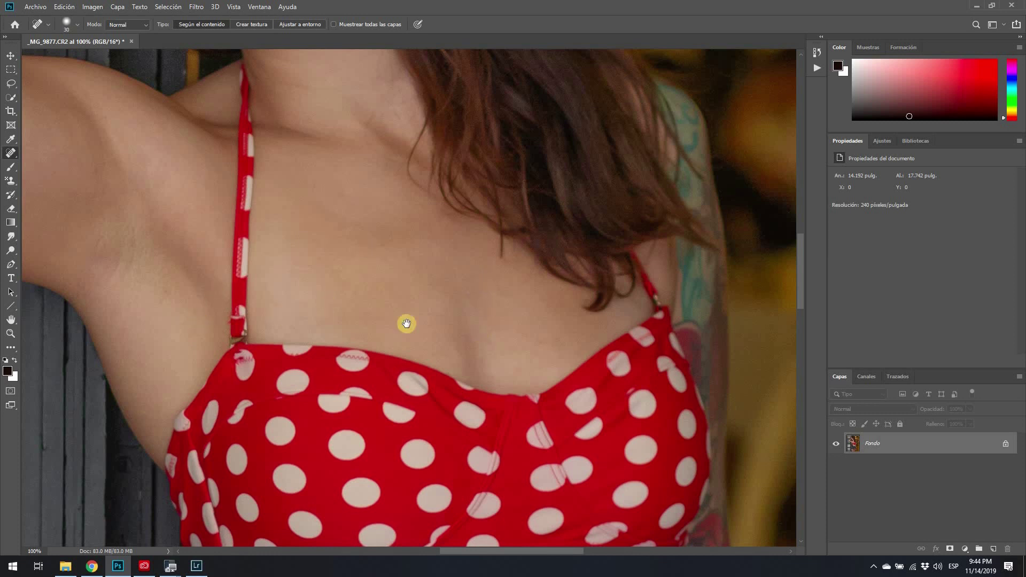
scroll(404, 331, "down", 3)
scroll(409, 267, "down", 3)
scroll(409, 266, "down", 3)
scroll(374, 305, "down", 1)
scroll(373, 305, "right", 1)
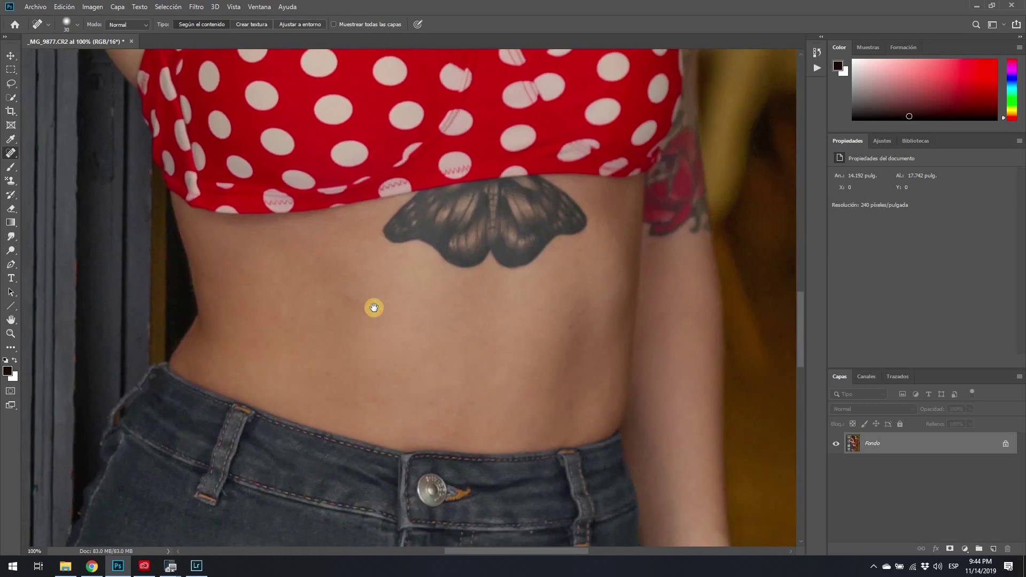
scroll(394, 344, "right", 1)
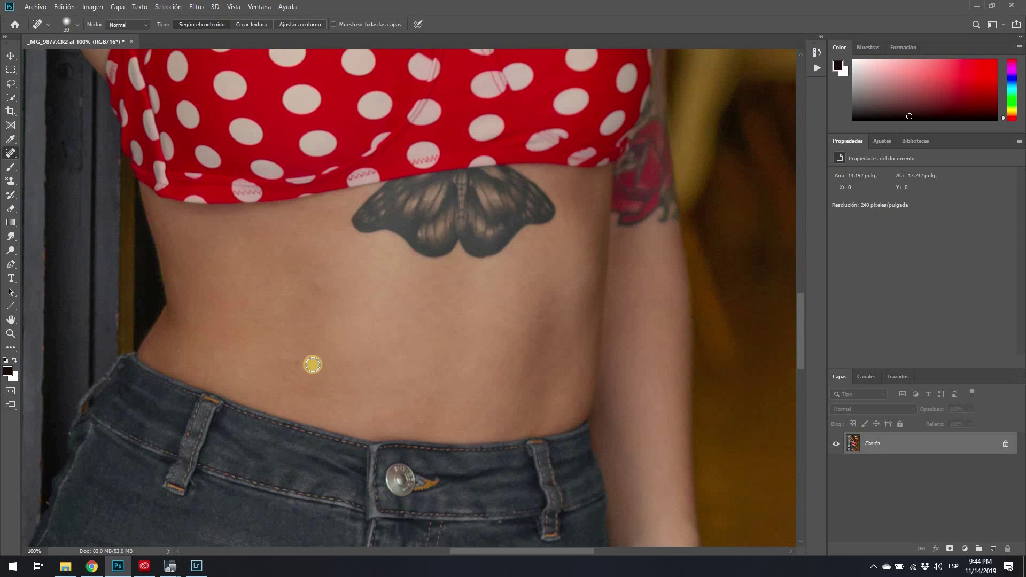
left_click(299, 364)
scroll(405, 363, "down", 2)
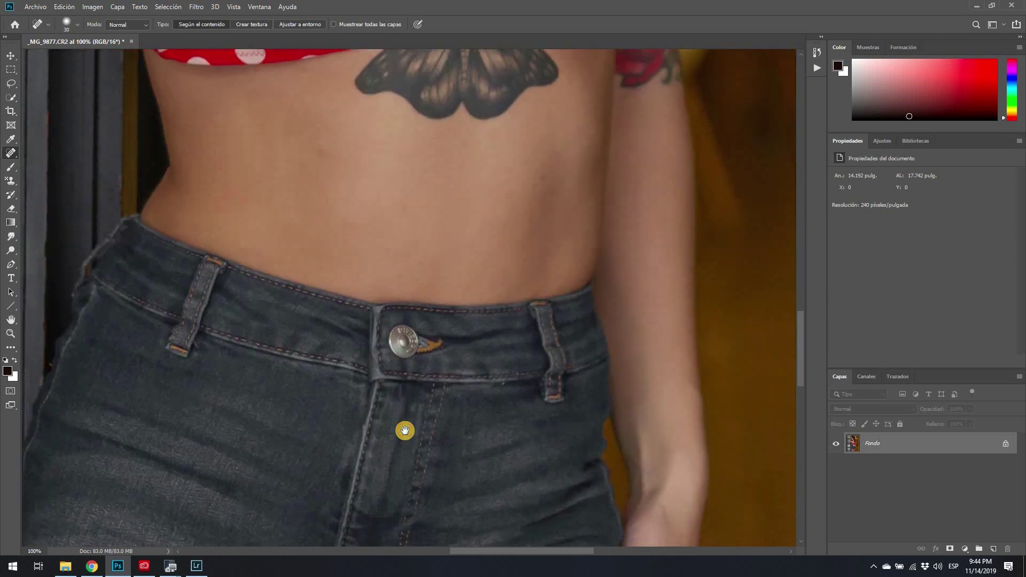
- Spot-heal the blemishes on the thigh and inner thigh skin
scroll(405, 431, "down", 3)
scroll(415, 337, "down", 2)
scroll(440, 309, "down", 1)
scroll(426, 406, "down", 2)
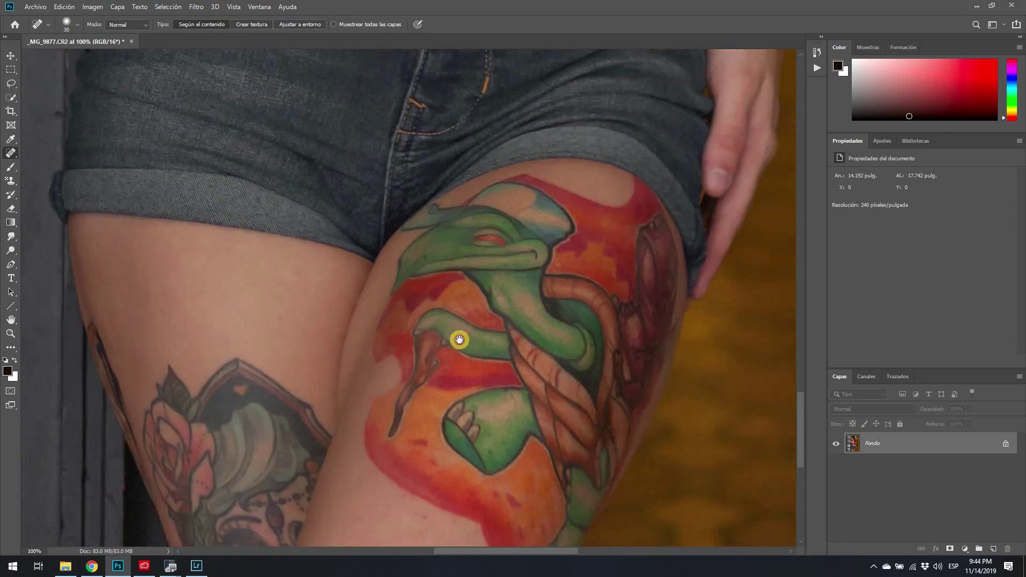
scroll(459, 323, "down", 1)
scroll(458, 363, "down", 1)
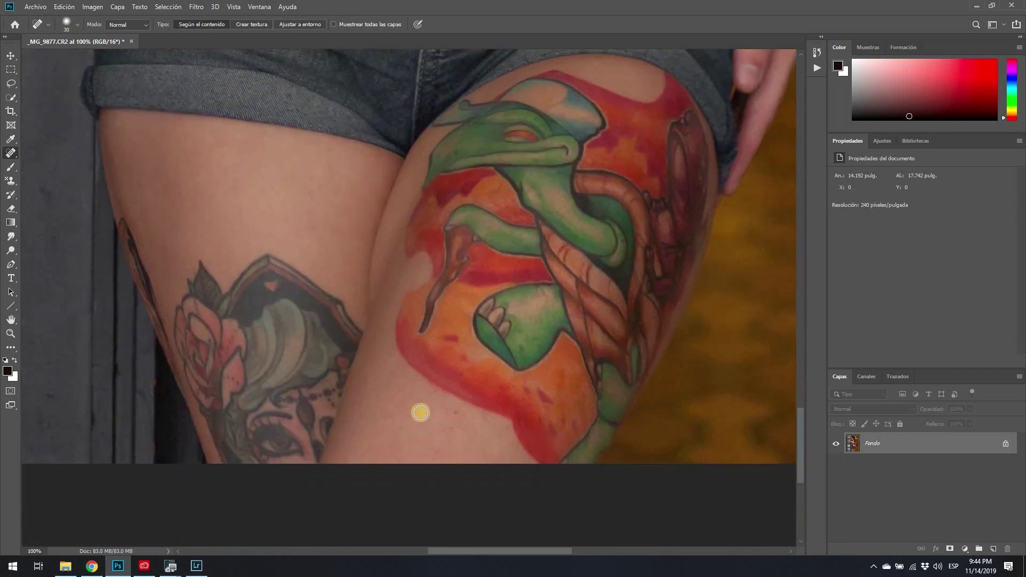
left_click(388, 414)
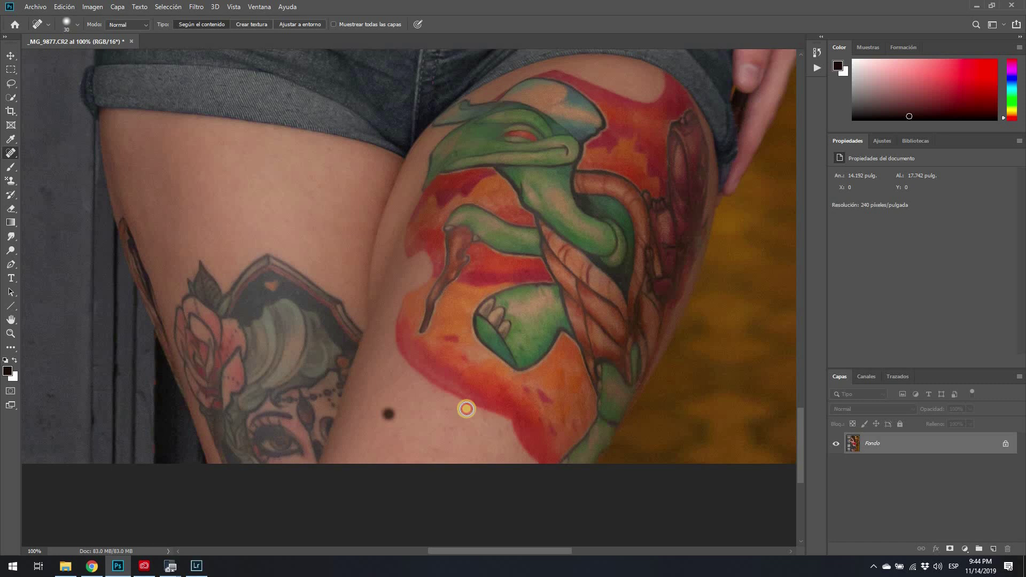
scroll(355, 278, "up", 1)
scroll(342, 316, "up", 1)
scroll(325, 326, "up", 1)
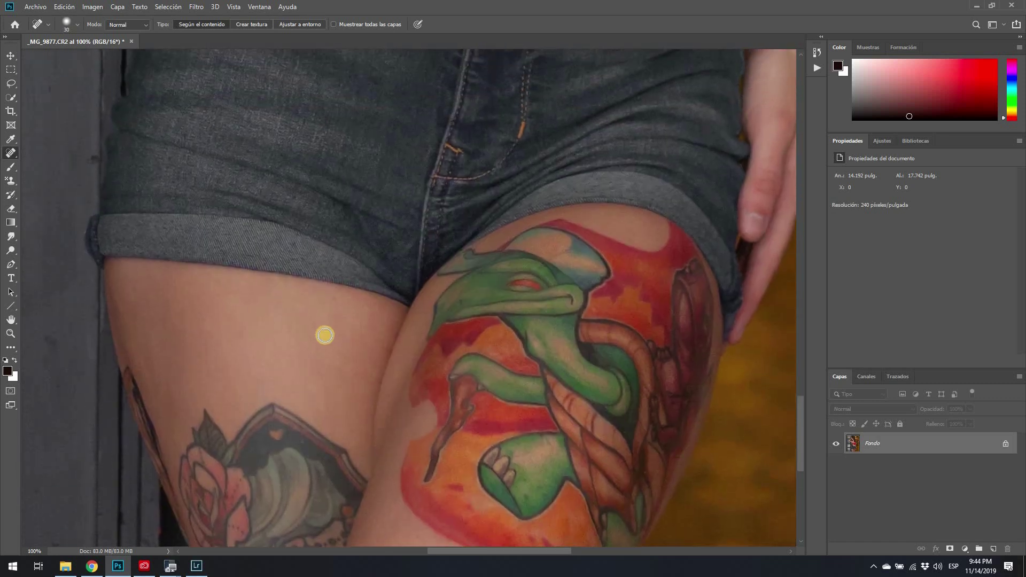
left_click(319, 330)
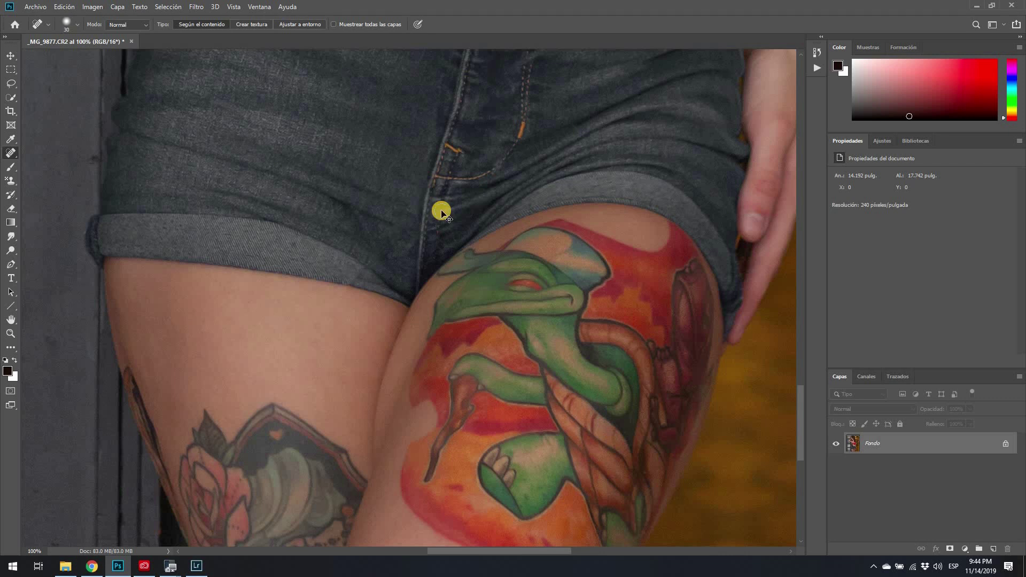
- Compare the dark-mole heal by undoing and redoing it, then fit the photo on screen
scroll(468, 273, "up", 5)
scroll(467, 272, "right", 5)
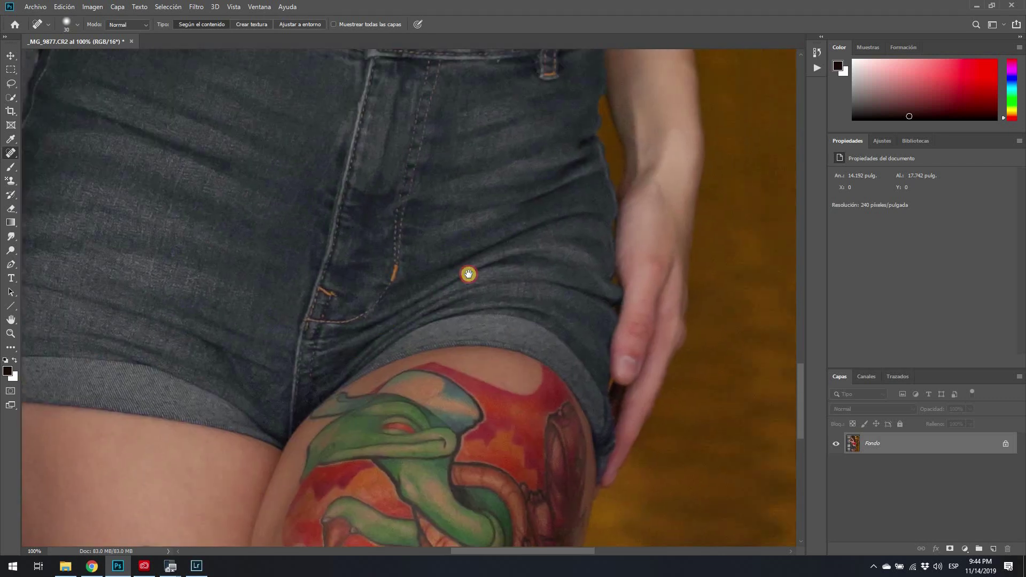
scroll(556, 224, "up", 3)
scroll(543, 342, "up", 2)
scroll(527, 312, "up", 3)
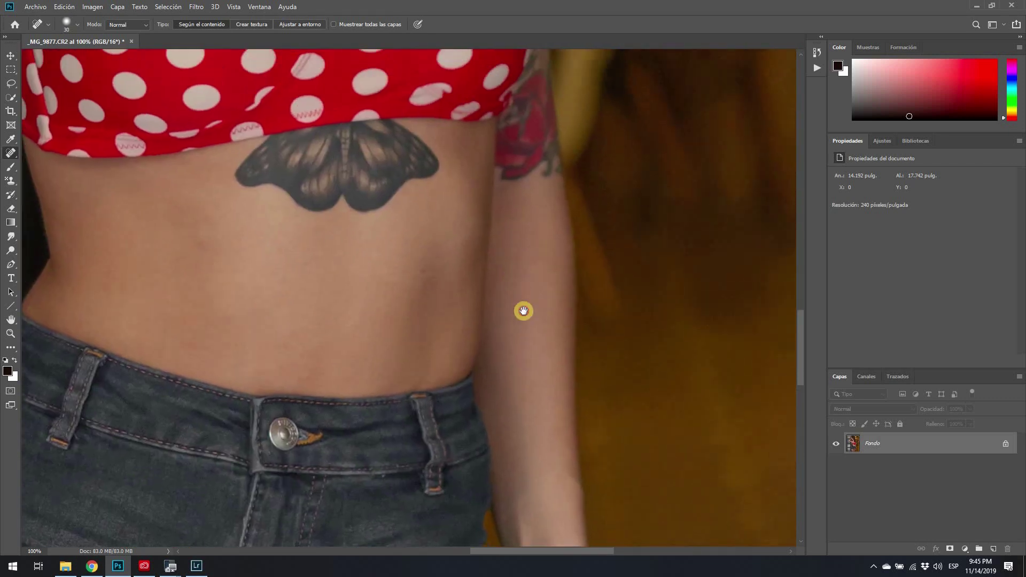
scroll(302, 312, "up", 1)
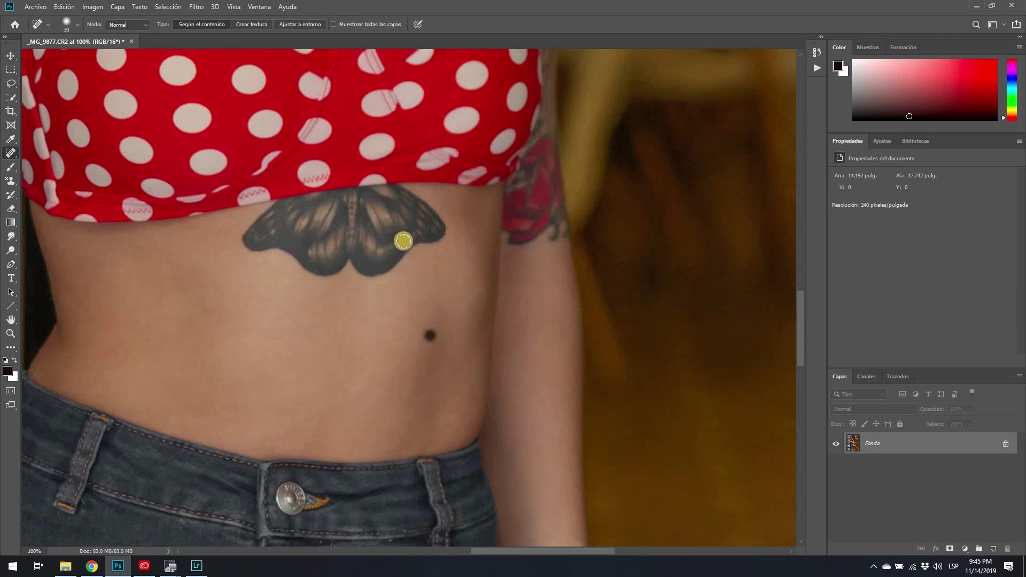
scroll(415, 165, "up", 5)
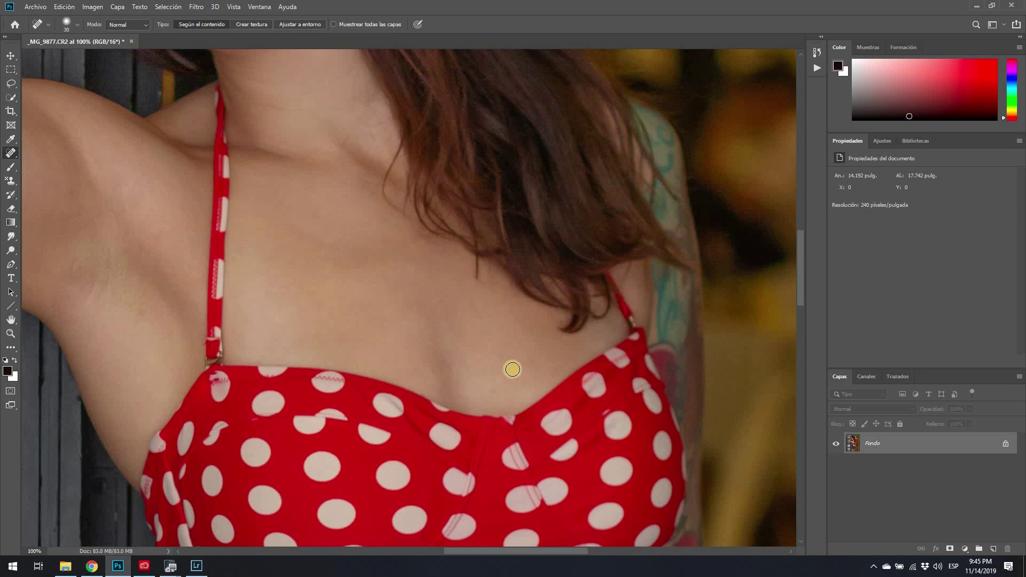
key("ctrl+z")
key("ctrl+shift+z")
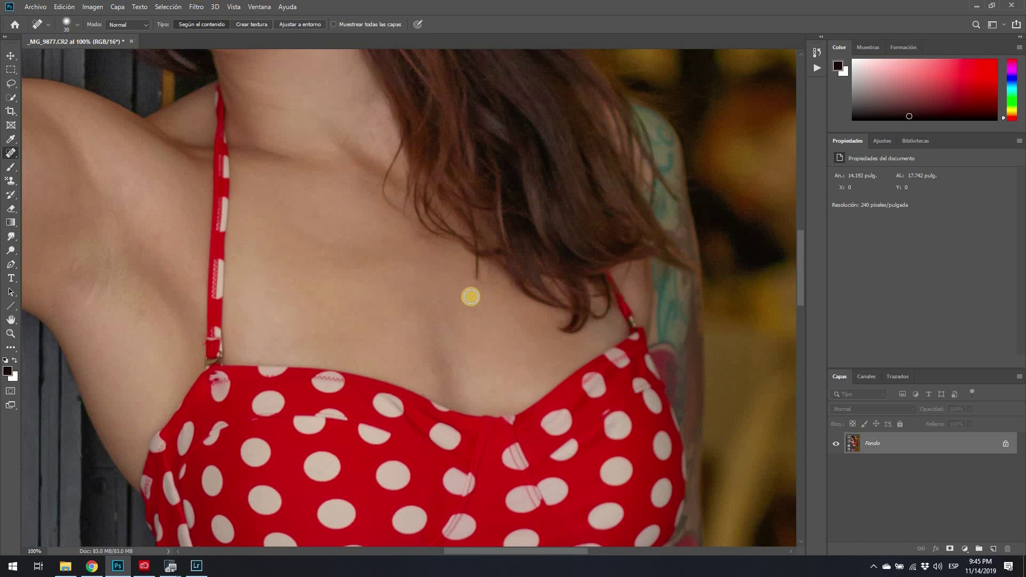
key("ctrl+0")
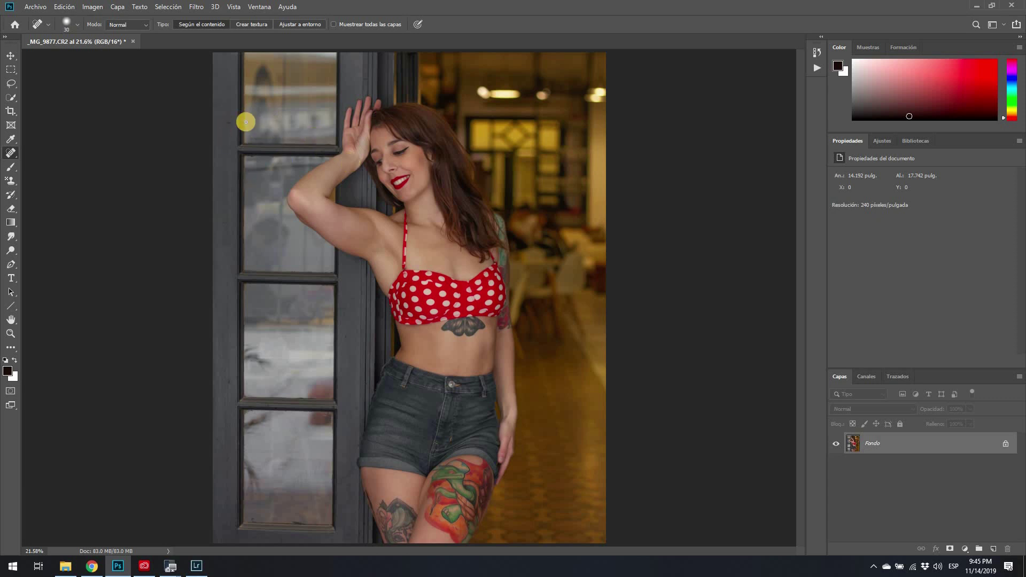
- Zoom to 66.7% on the upper door and heal the marks along the door frame
key("ctrl+plus")
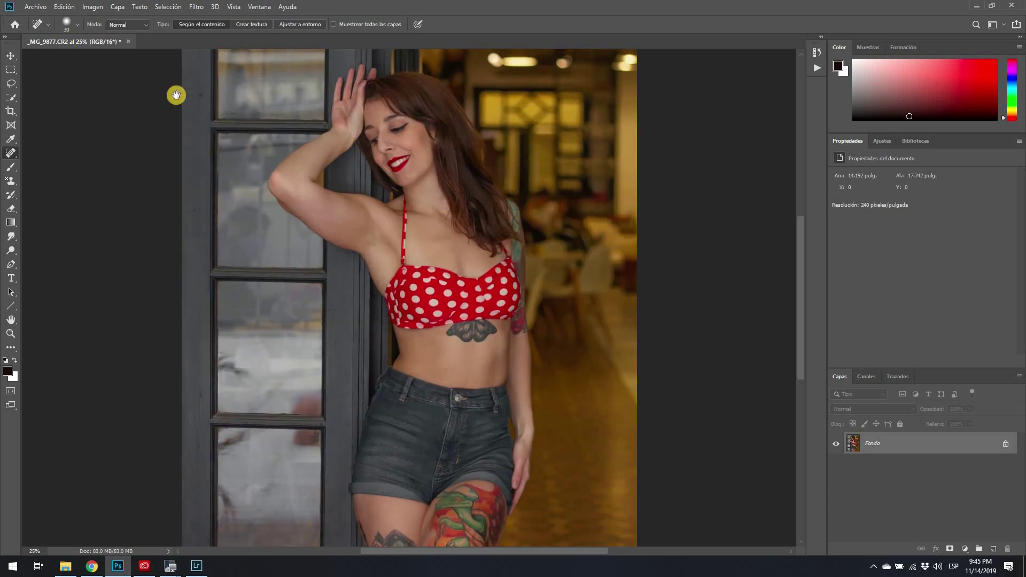
left_click_drag(176, 95, 216, 133)
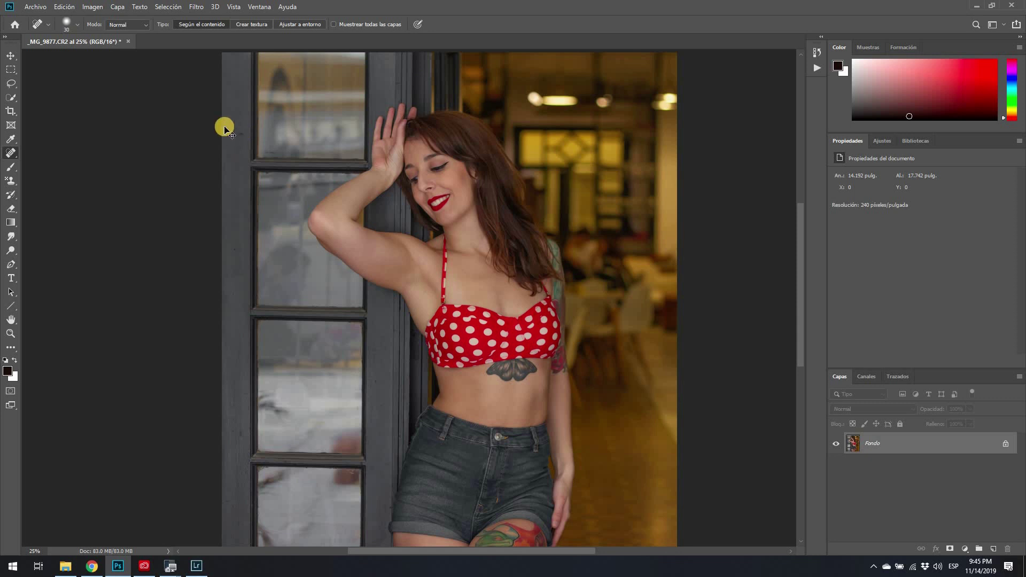
key("ctrl+plus")
key("ctrl+plus")
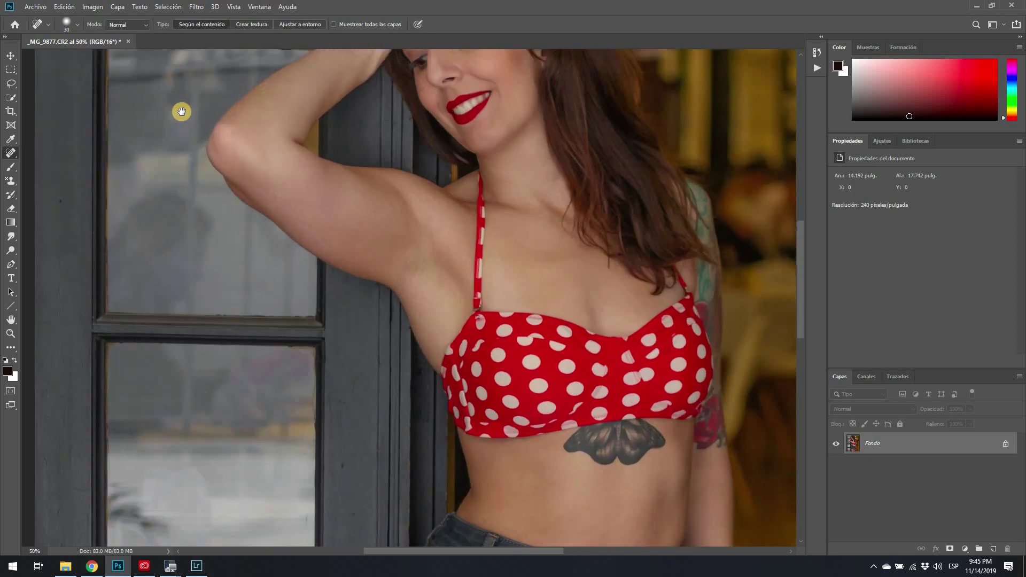
left_click_drag(210, 140, 270, 248)
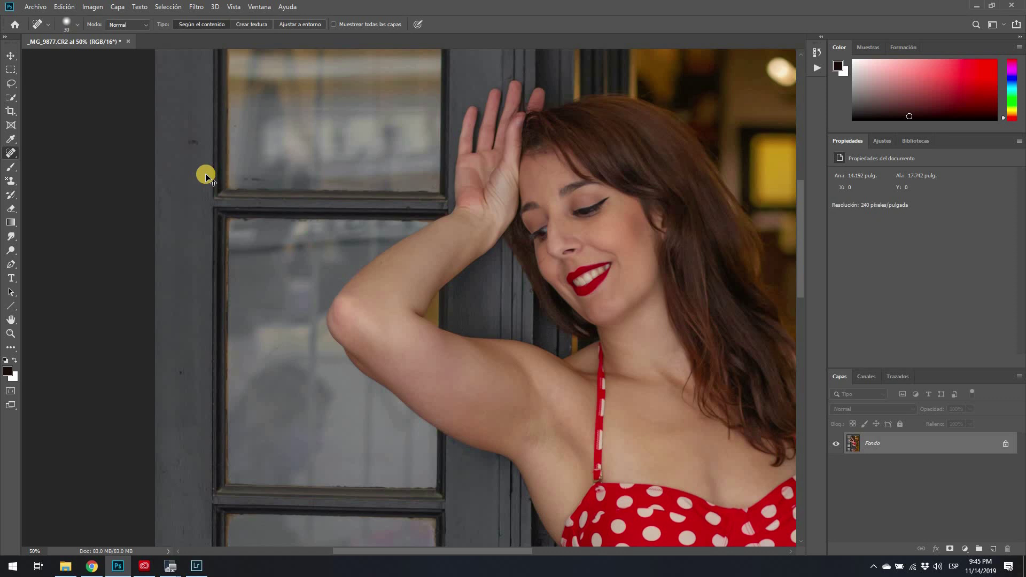
key("ctrl+plus")
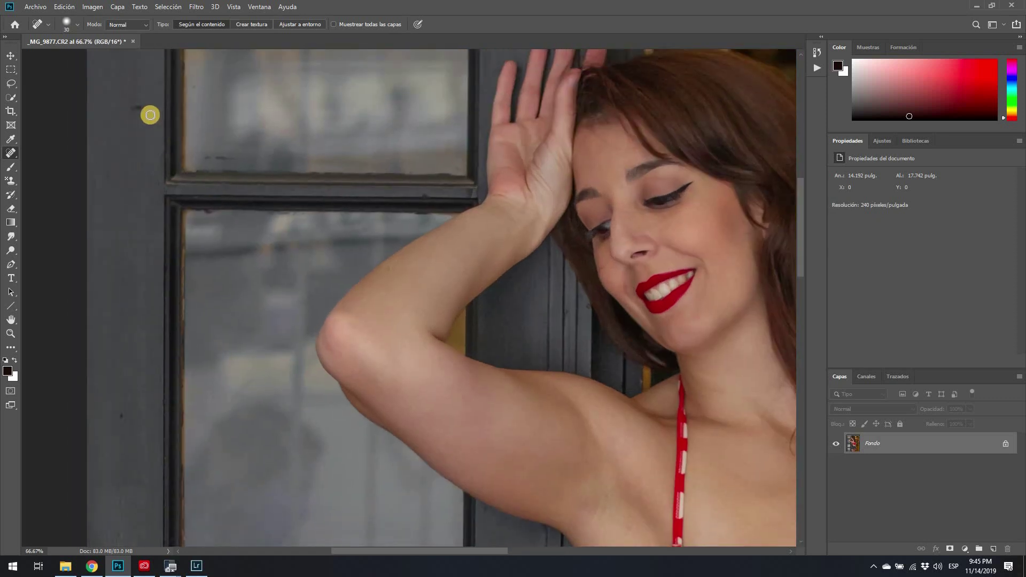
left_click(137, 105)
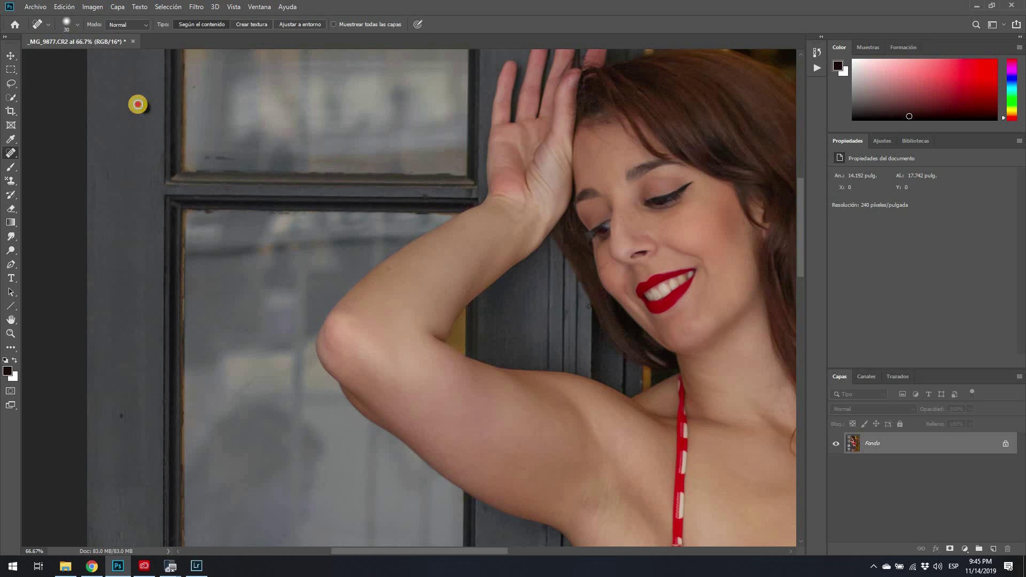
left_click_drag(140, 108, 150, 176)
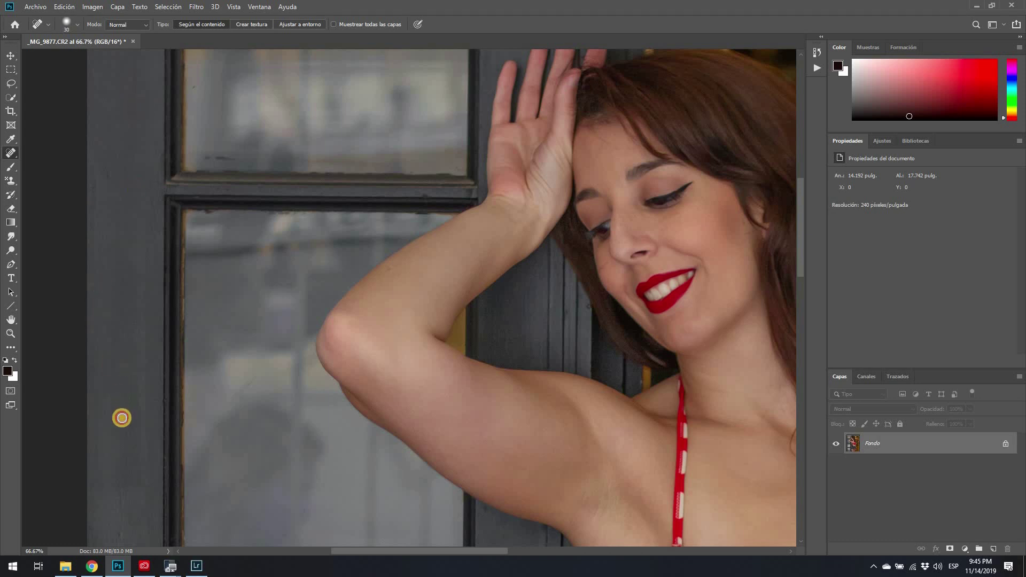
- Heal the dark mark on the door glass beside her armpit
left_click_drag(132, 481, 138, 344)
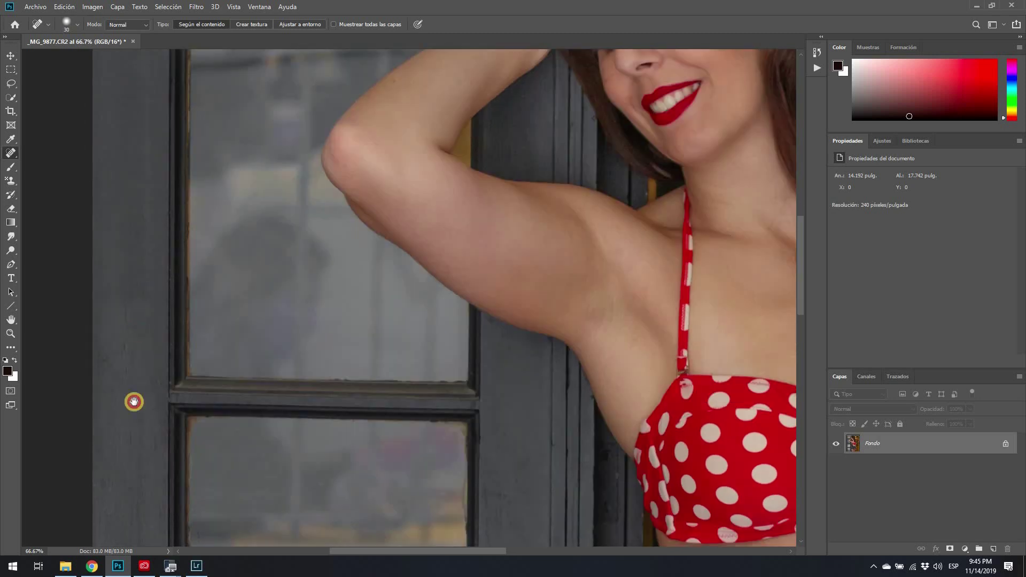
scroll(134, 402, "up", 4)
scroll(128, 458, "up", 3)
scroll(146, 369, "up", 3)
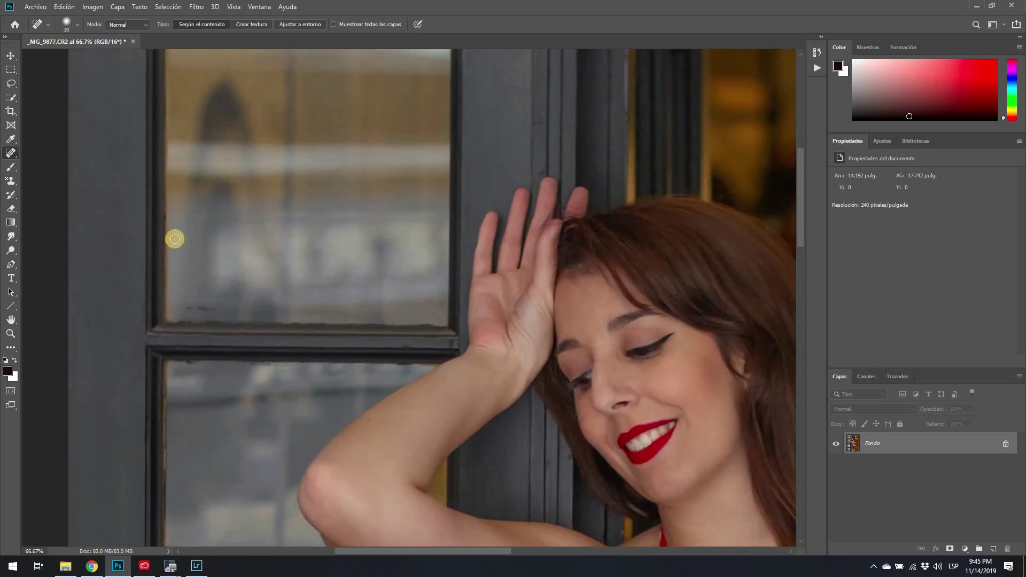
mouse_move(183, 307)
left_mouse_down()
mouse_move(209, 309)
mouse_move(259, 268)
left_mouse_up()
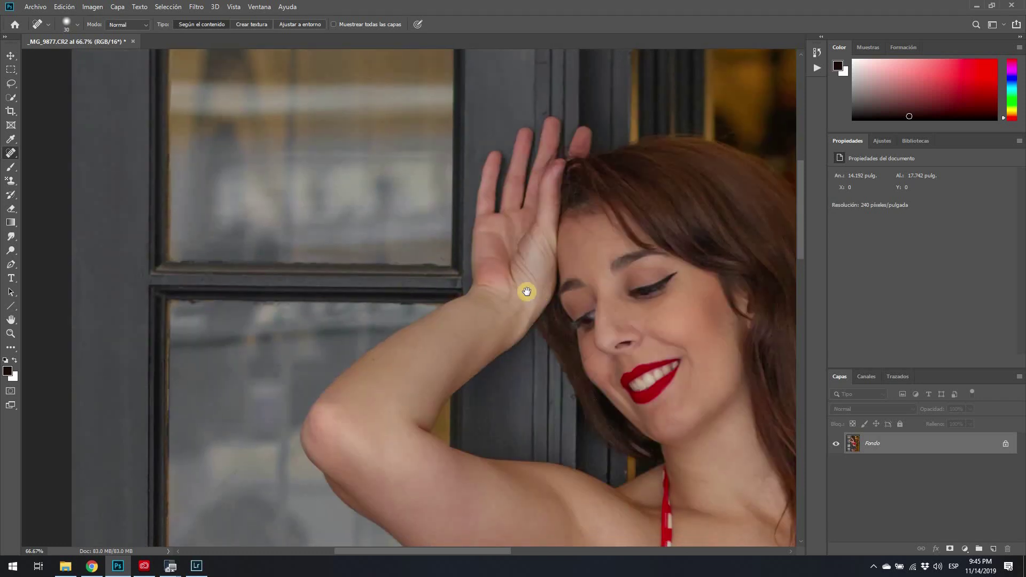
left_click_drag(525, 290, 254, 330)
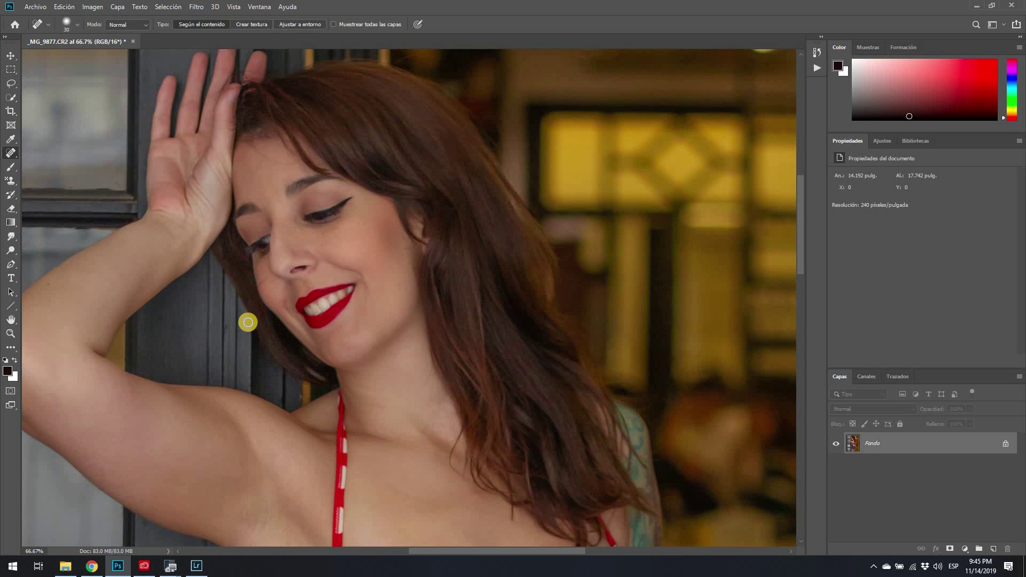
left_click_drag(436, 281, 385, 360)
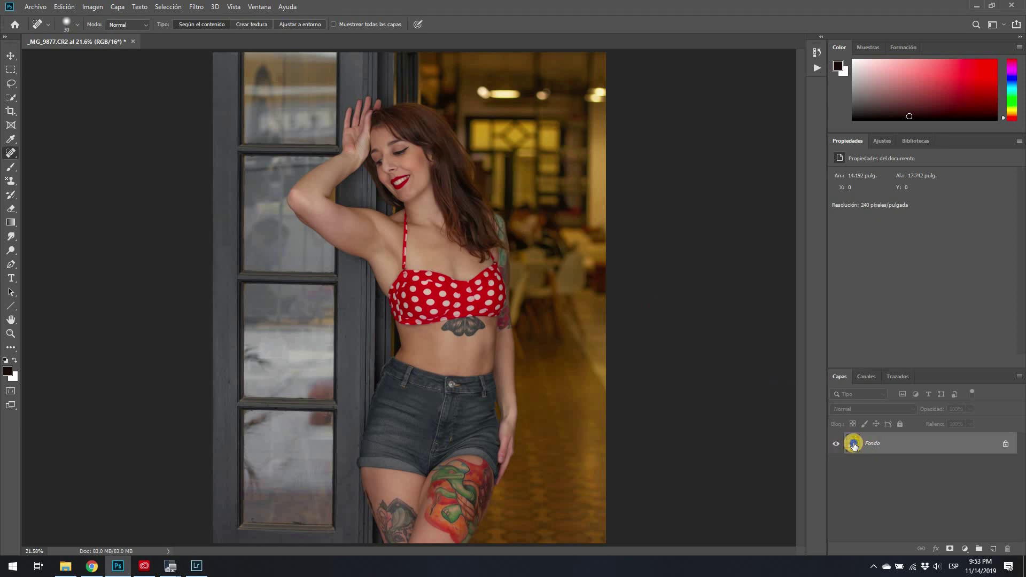
- Duplicate the Fondo layer as Fondo copia
right_click(854, 445)
left_click(870, 332)
key("Return")
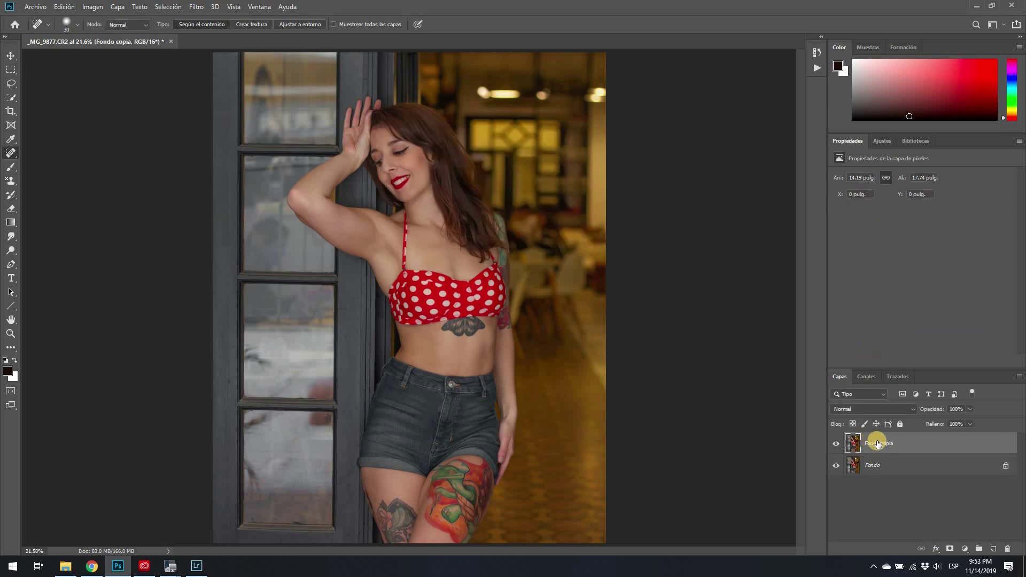
- Apply Filtro > Otro > Paso alto to Fondo copia with a 2.0 pixel radius
left_click(195, 7)
mouse_move(240, 219)
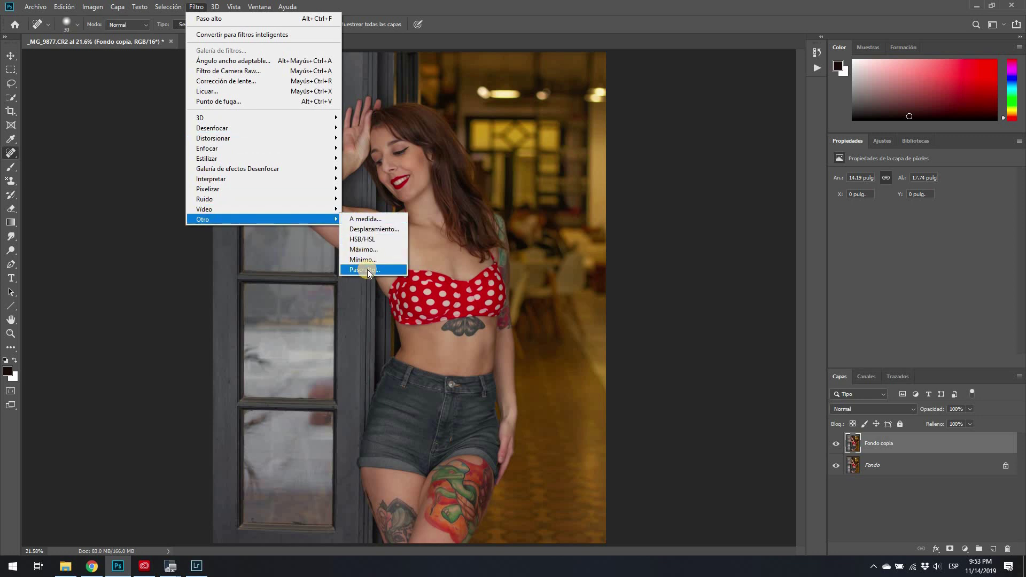
left_click(367, 269)
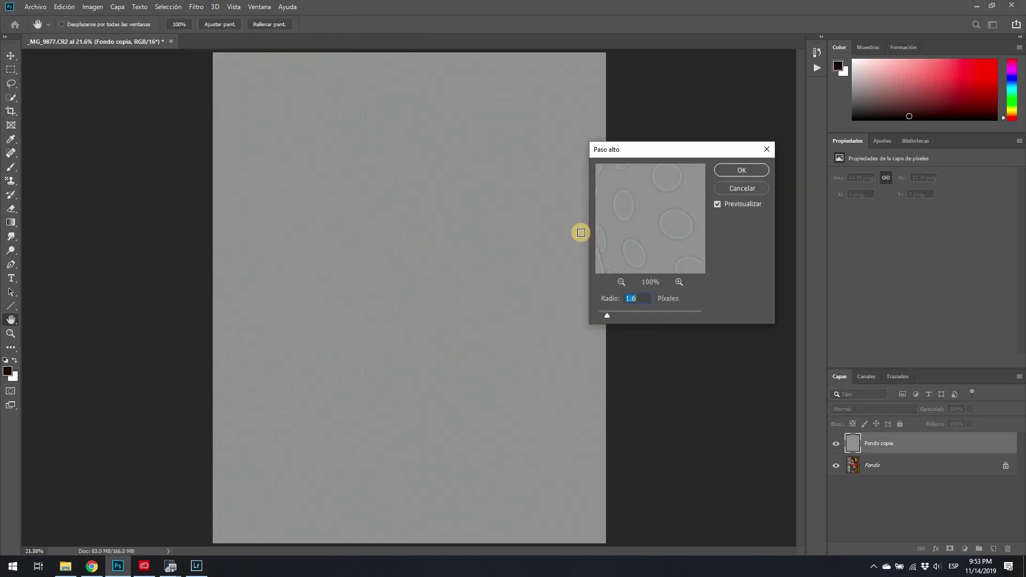
left_click_drag(648, 153, 634, 153)
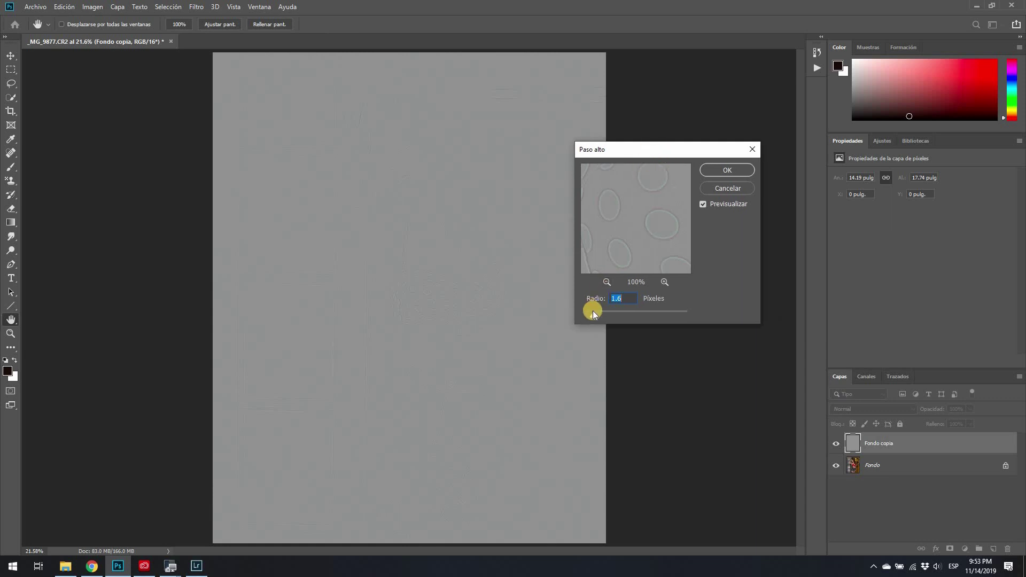
left_click_drag(592, 315, 587, 315)
left_click_drag(583, 316, 595, 315)
left_click_drag(602, 315, 604, 316)
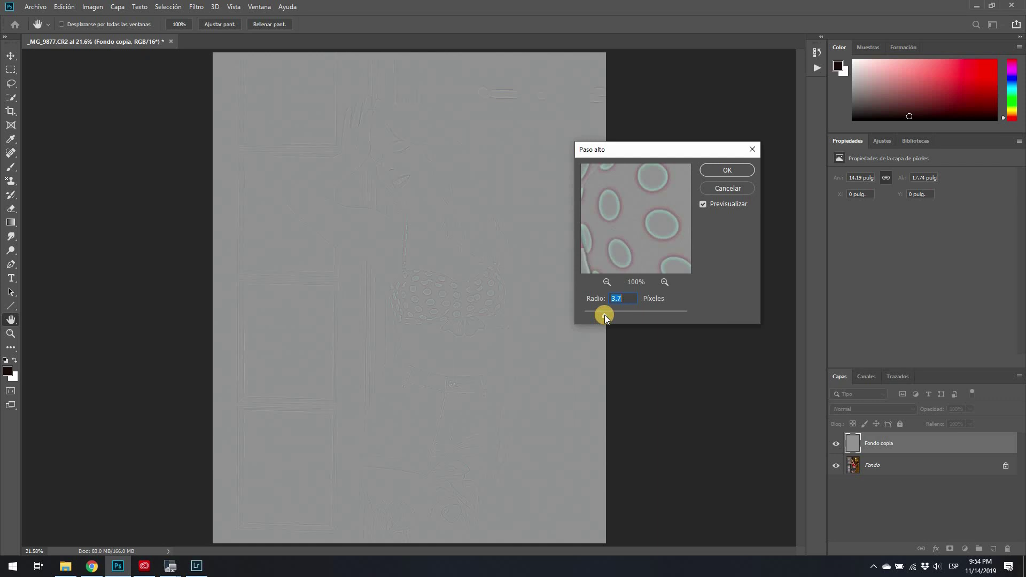
left_click_drag(617, 316, 617, 316)
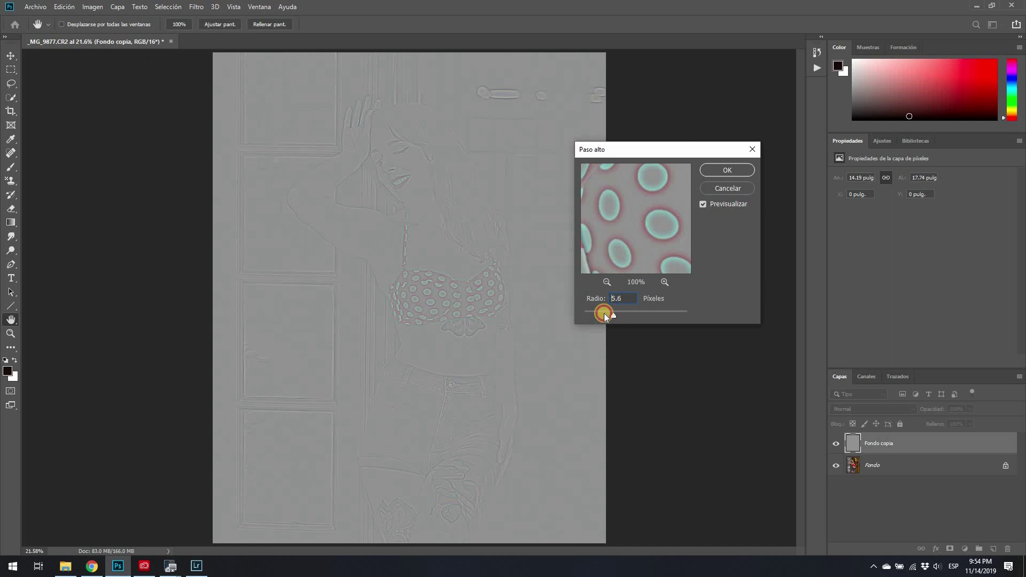
left_click_drag(596, 313, 595, 313)
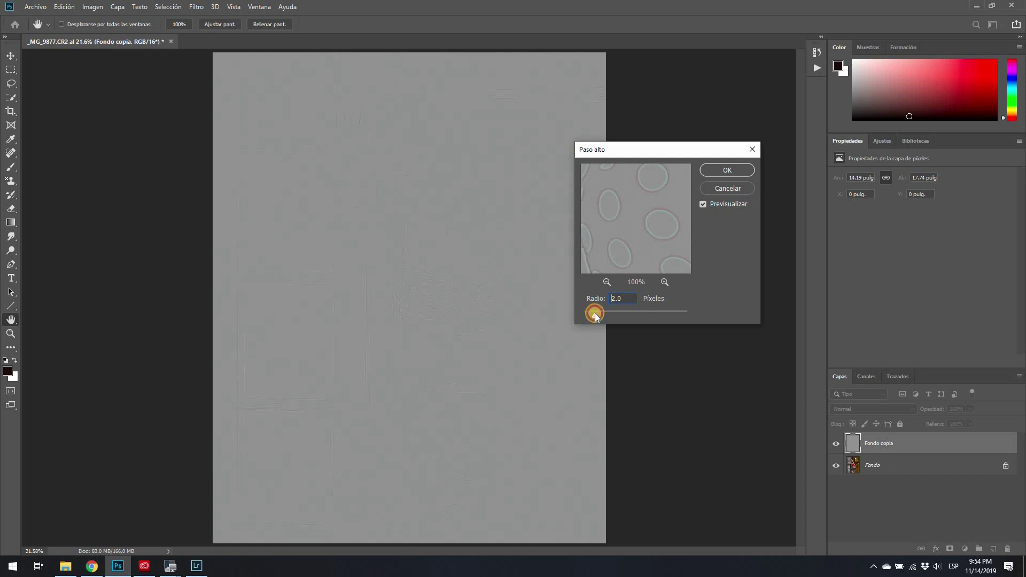
left_click(713, 170)
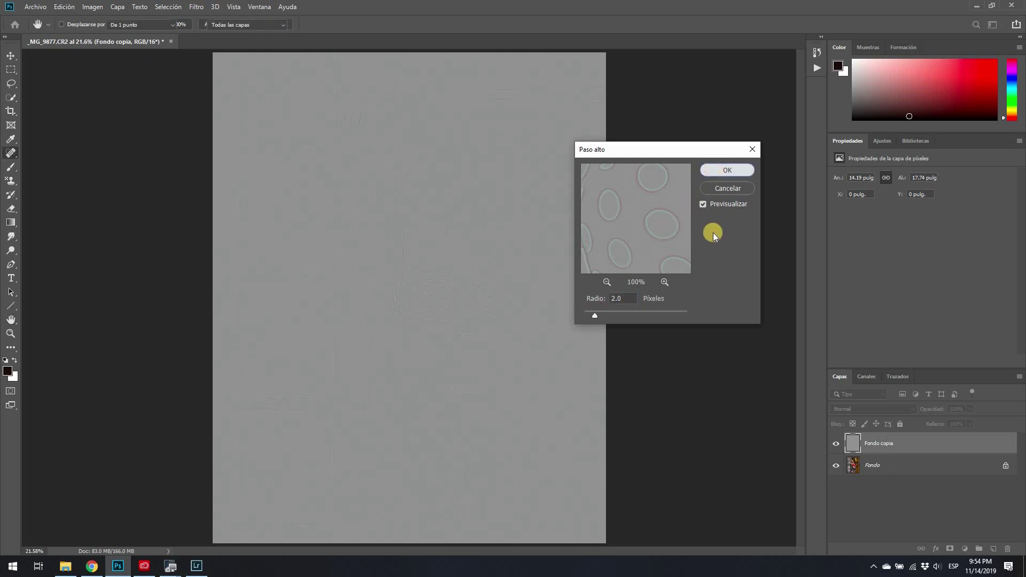
- Set the Fondo copia layer's blend mode to Superponer
key("j")
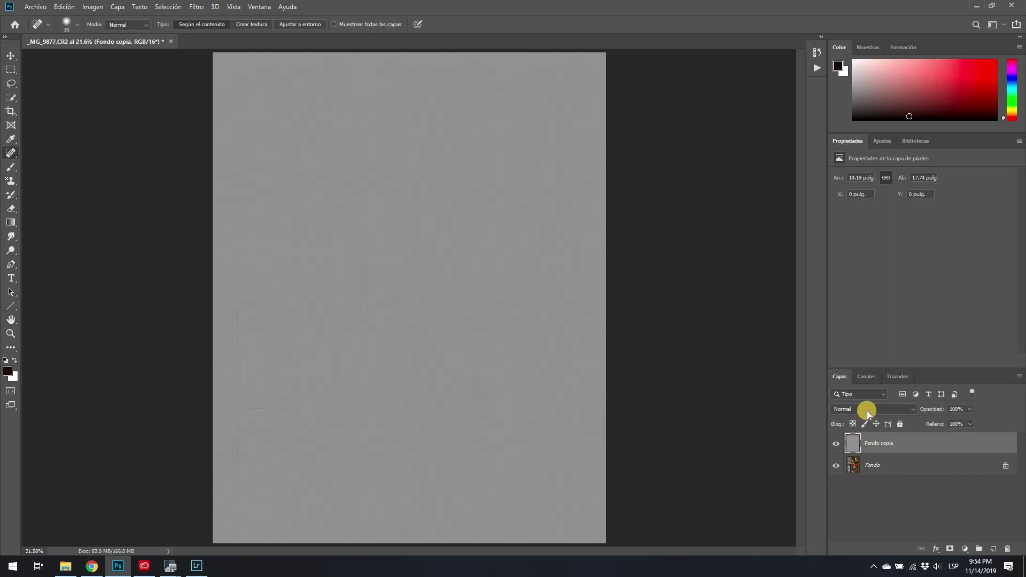
left_click(867, 410)
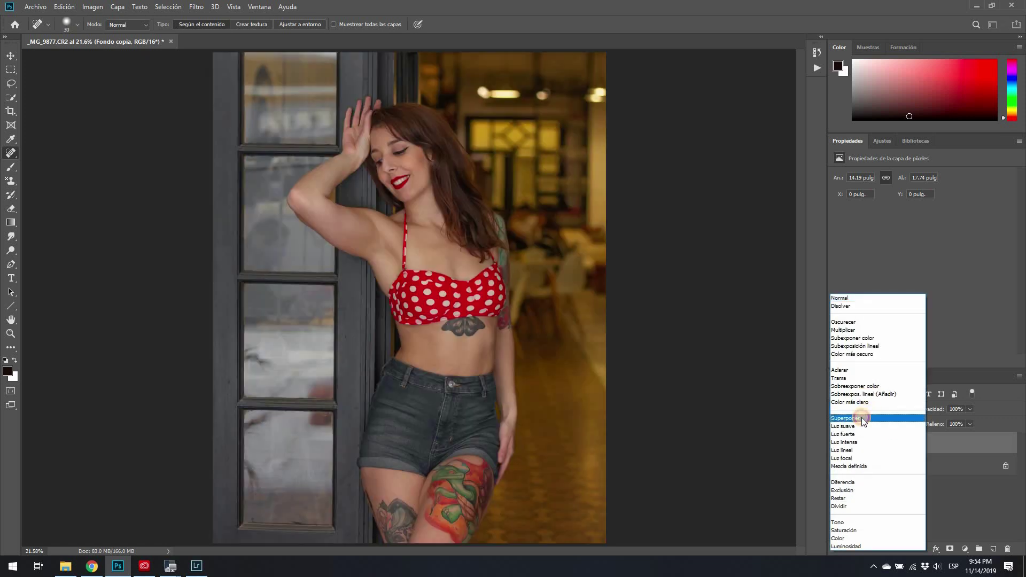
left_click(862, 418)
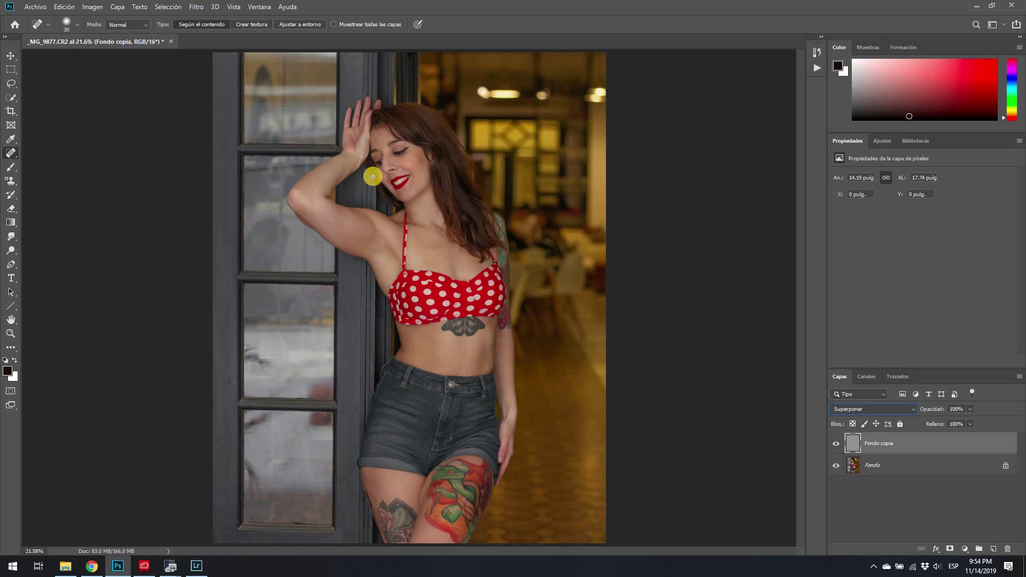
left_click(855, 441)
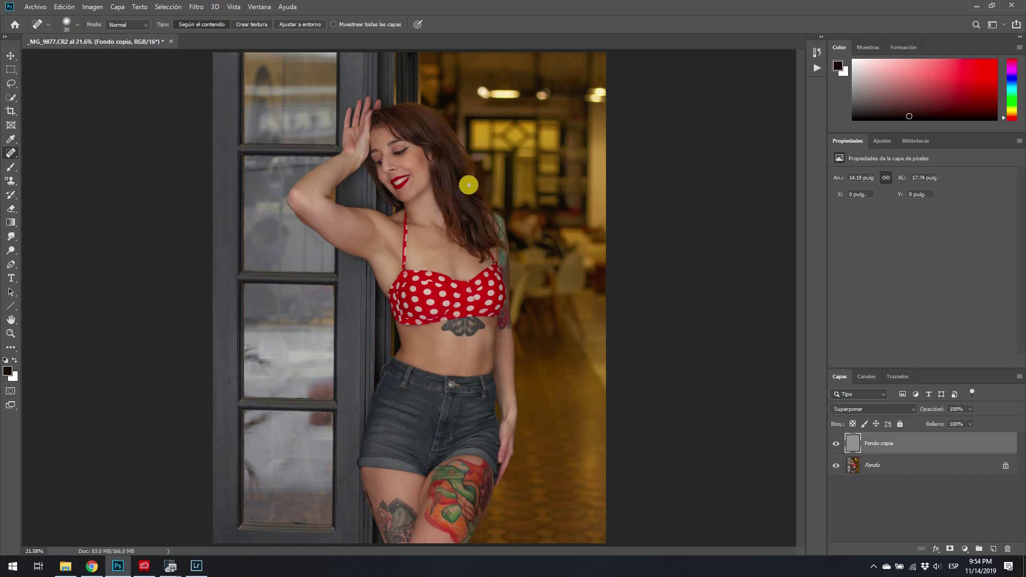
- Zoom onto the arm and toggle Fondo copia's visibility to compare the sharpening
scroll(468, 186, "up", 1)
scroll(468, 186, "up", 2)
scroll(468, 186, "up", 1)
scroll(468, 186, "up", 1)
left_click_drag(412, 154, 480, 237)
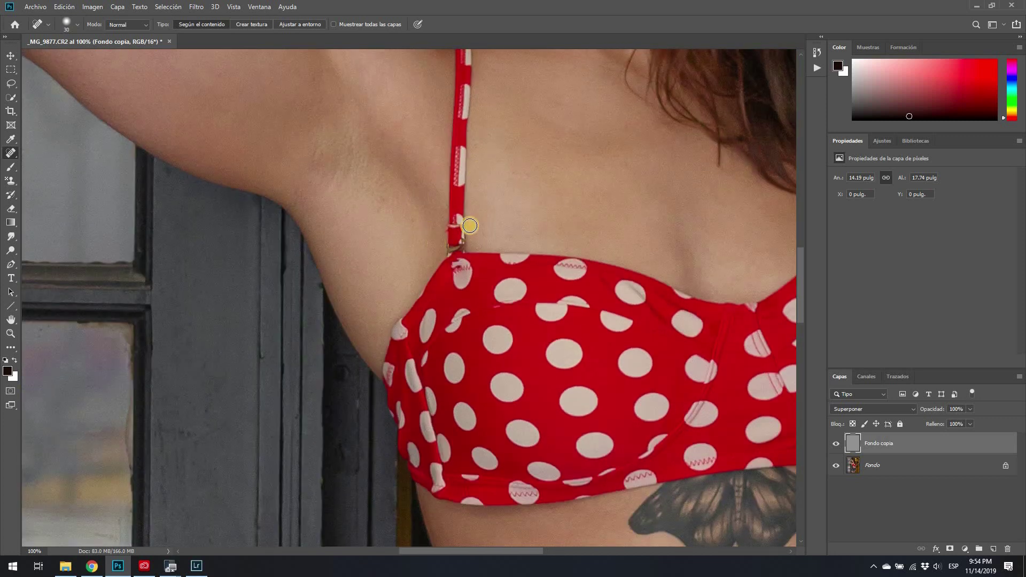
left_click(836, 445)
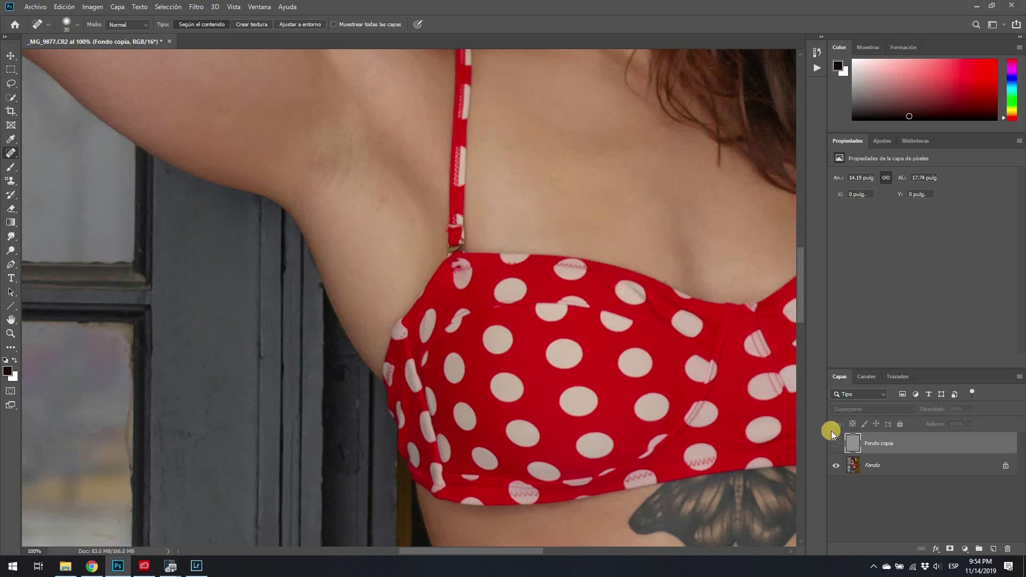
left_click(837, 445)
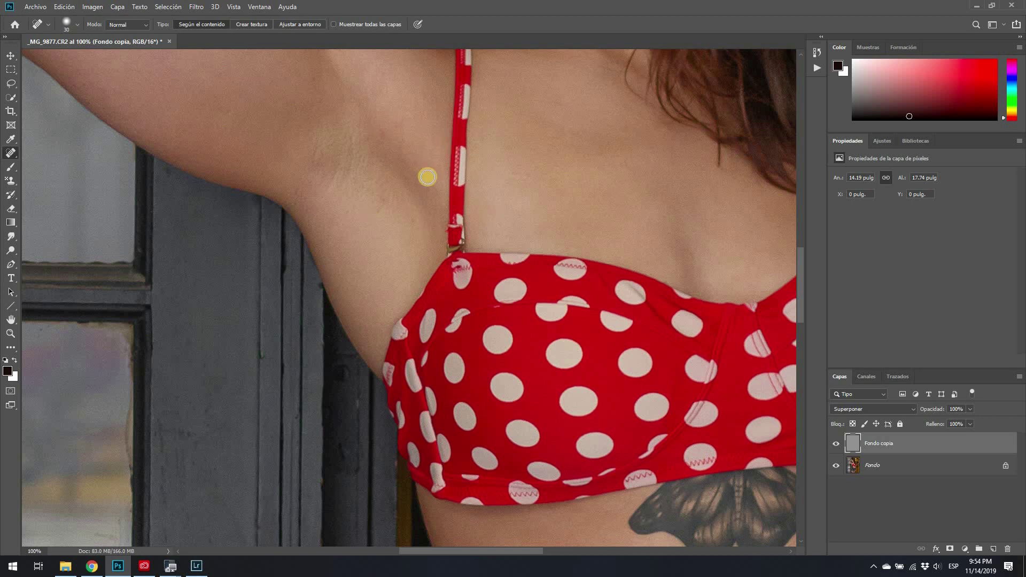
key("ctrl+0")
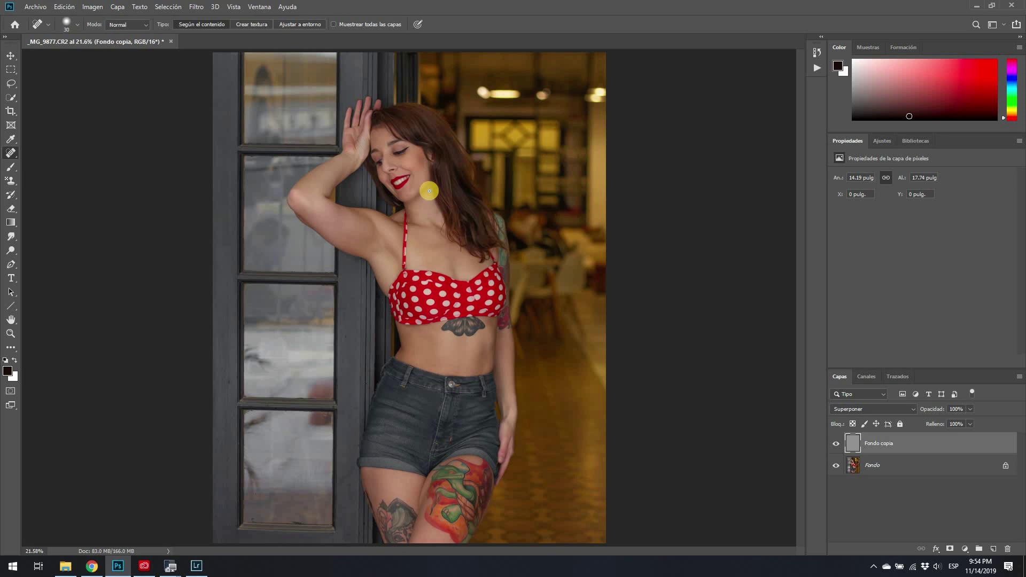
key("b")
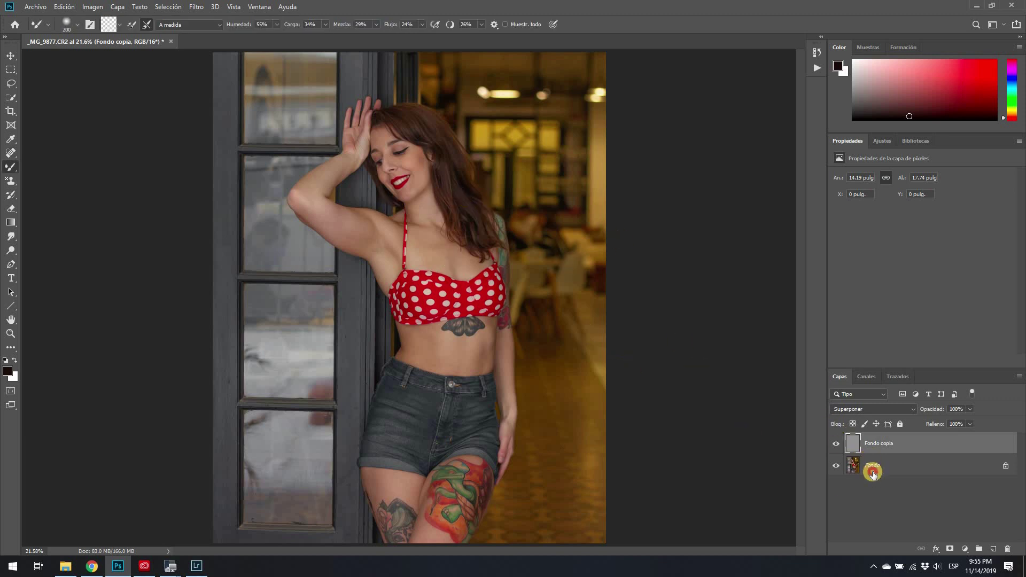
- Flatten the layers into a single Fondo layer with Acoplar imagen
left_click(872, 469)
left_click(877, 448)
right_click(877, 447)
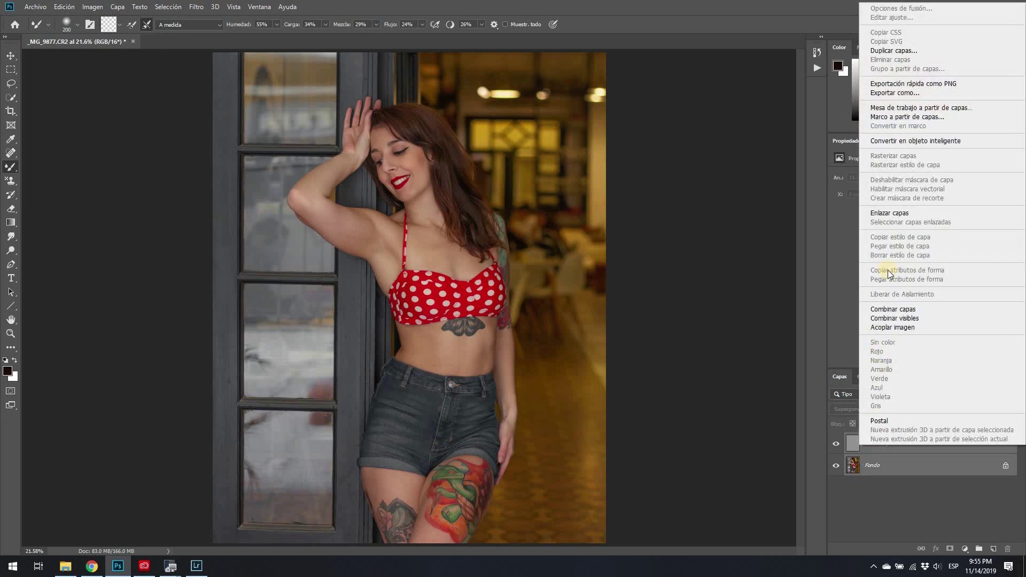
left_click(894, 307)
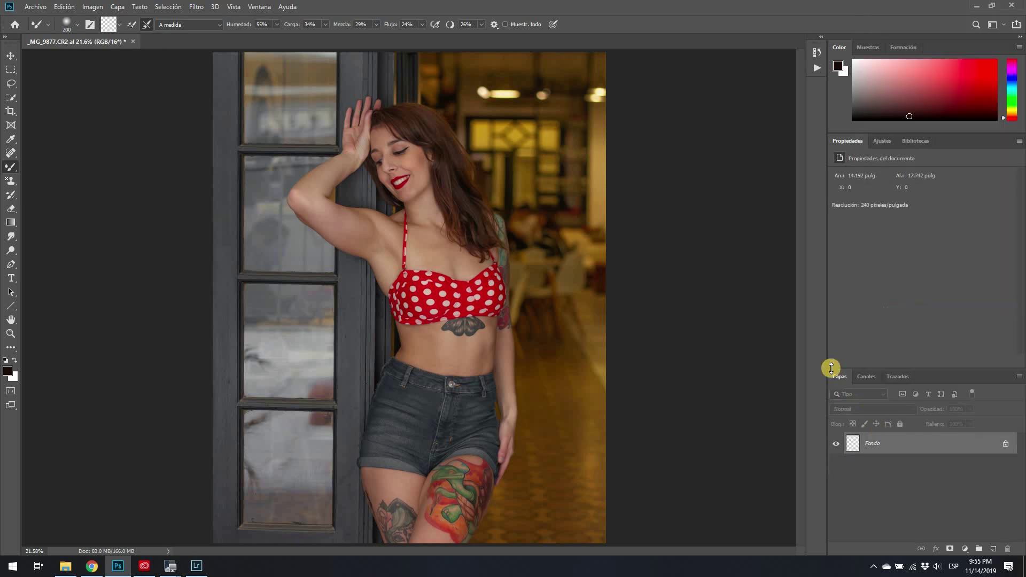
- Duplicate the flattened Fondo layer as a new Fondo copia layer
right_click(863, 450)
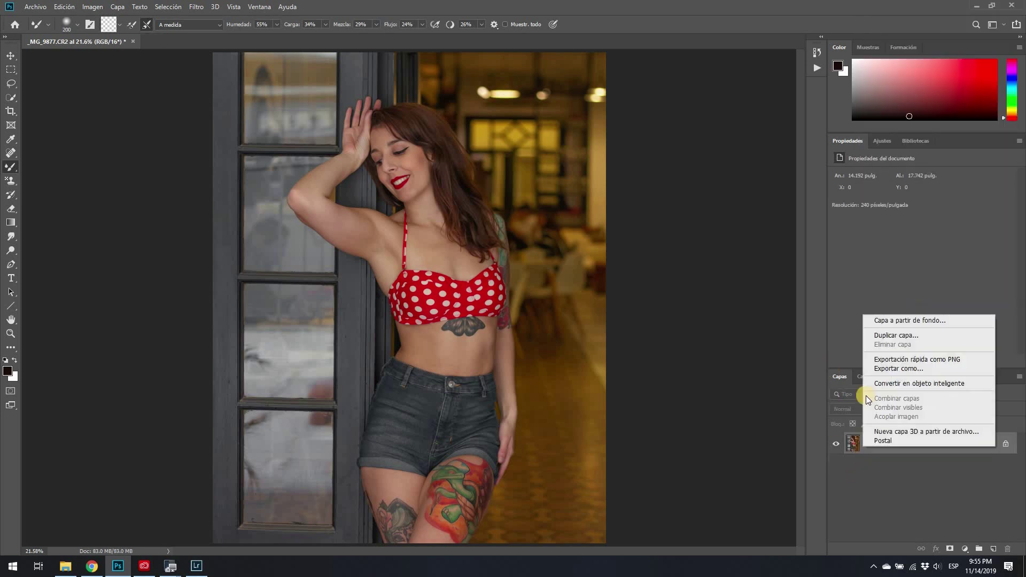
left_click(879, 336)
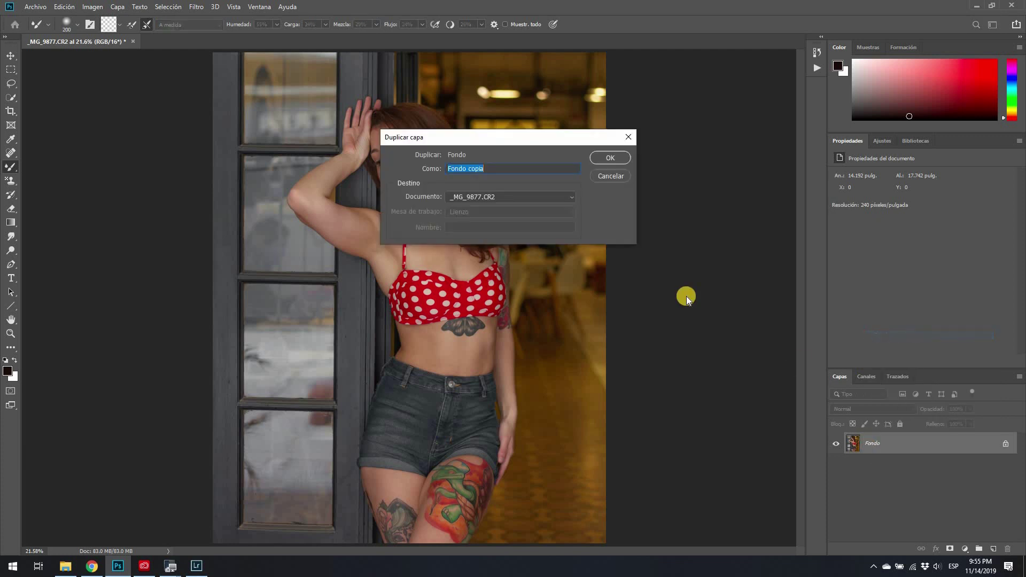
left_click(611, 158)
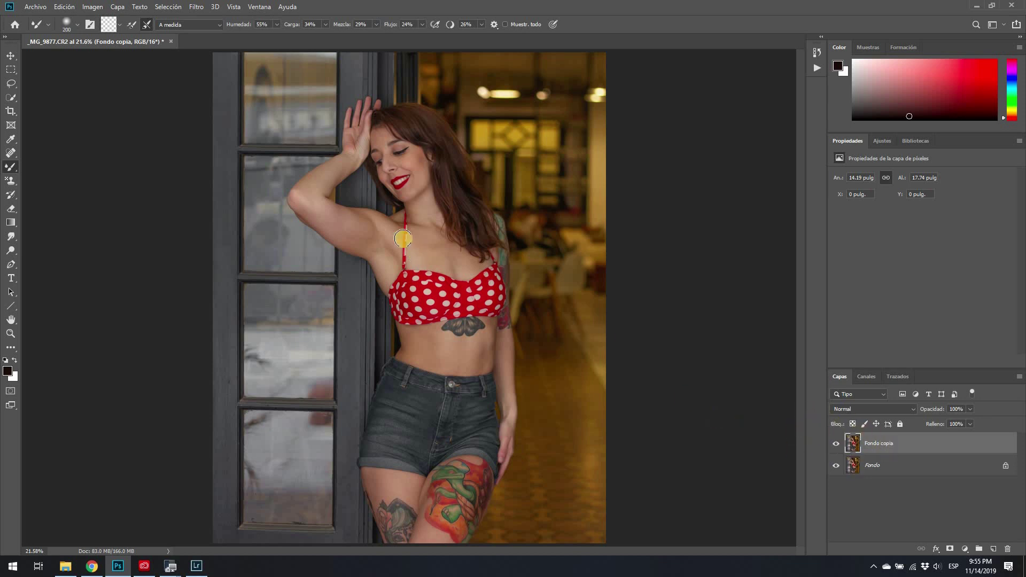
- Zoom in on the face and neck and select the Pincel mezclador
scroll(390, 210, "up", 4)
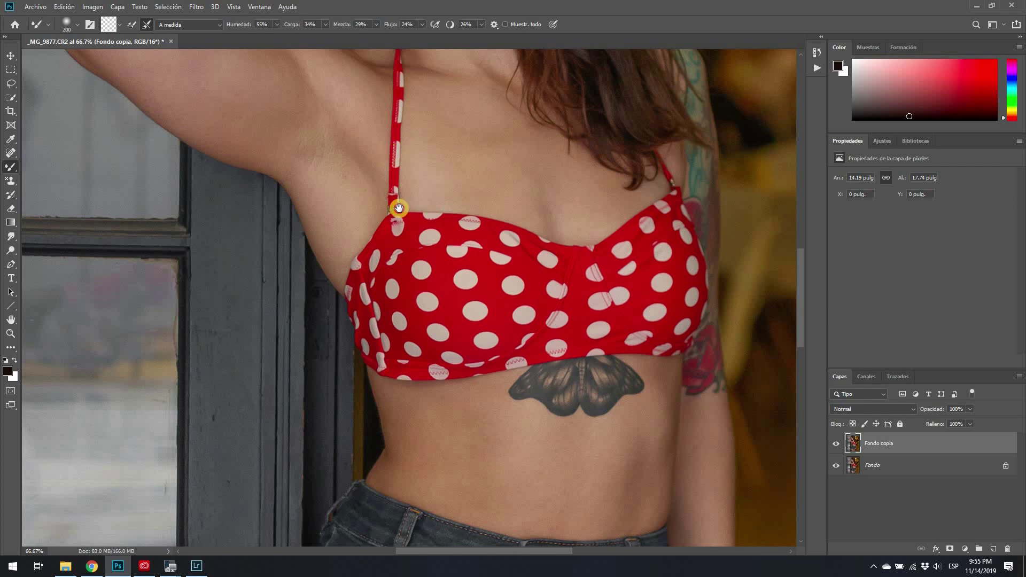
left_click_drag(399, 208, 410, 377)
left_click_drag(404, 299, 403, 435)
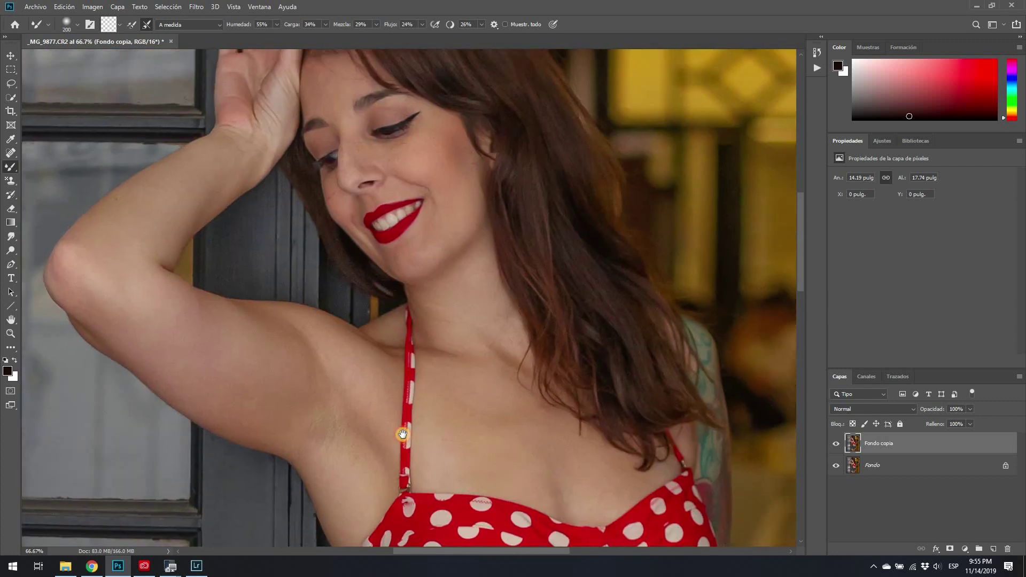
left_click_drag(410, 286, 411, 362)
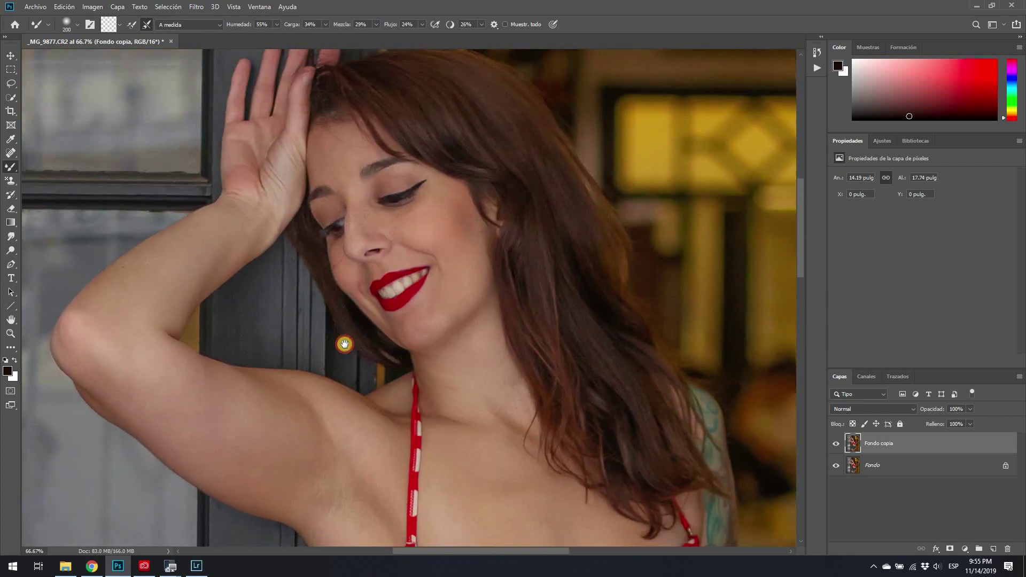
left_click_drag(344, 344, 334, 337)
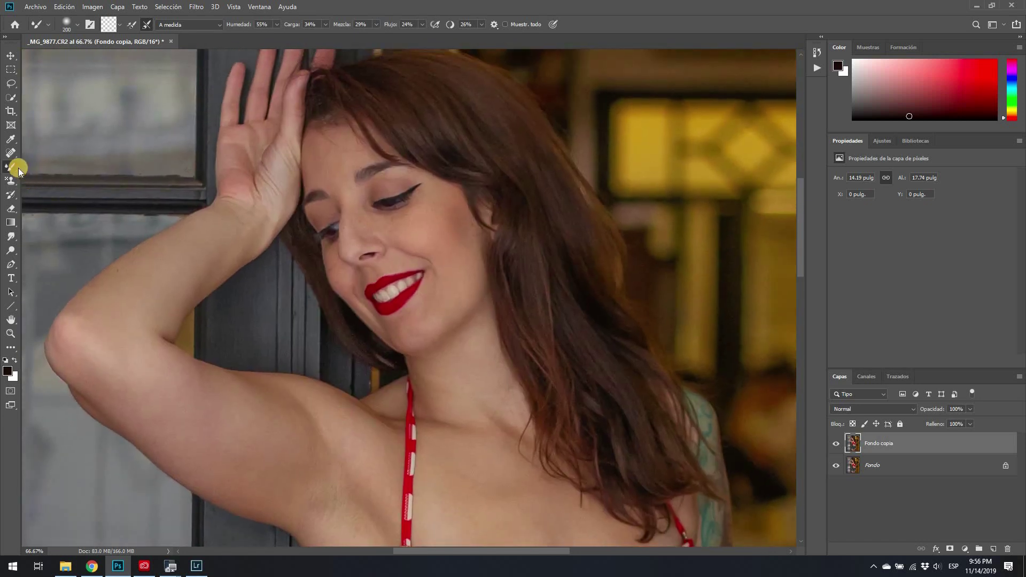
right_click(12, 168)
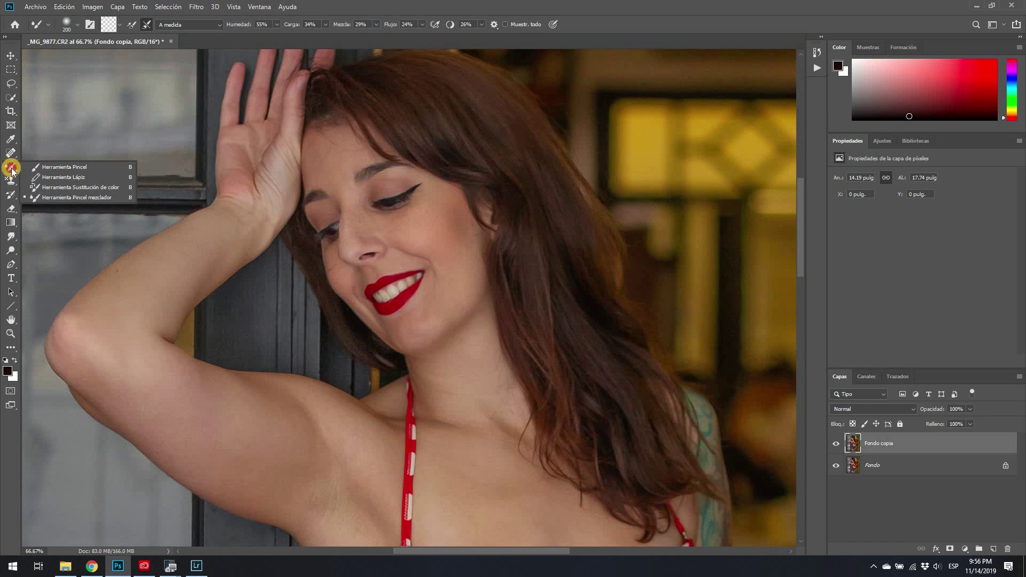
left_click(41, 199)
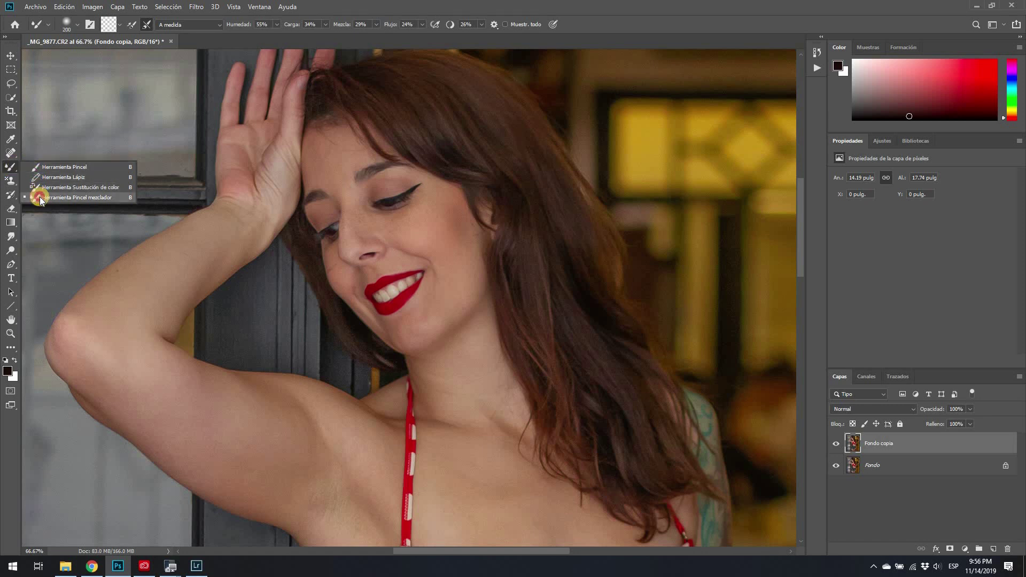
left_click(81, 202)
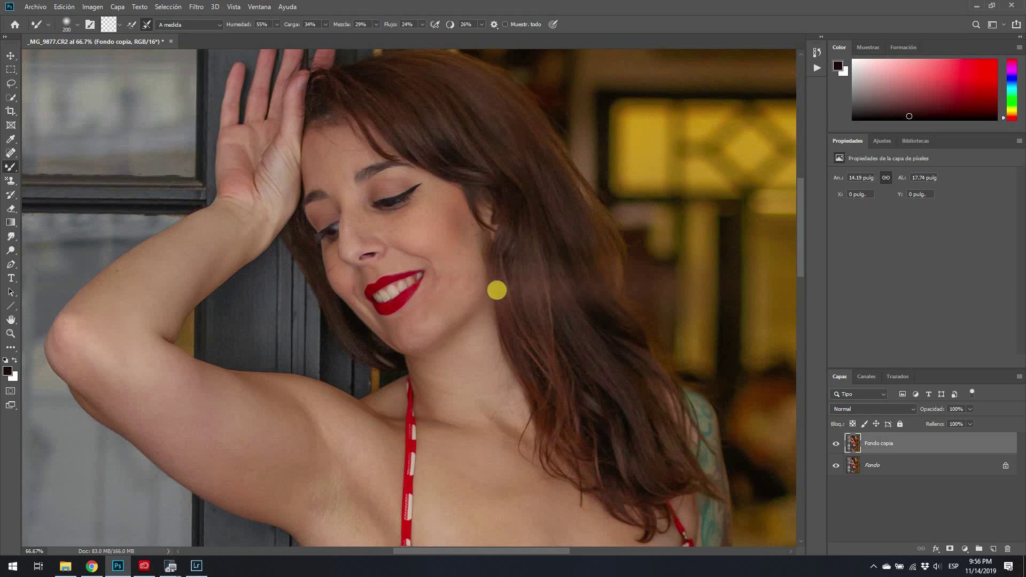
- Smear mixer-brush strokes over the hair beside her cheek, then undo the last two
left_click(533, 299)
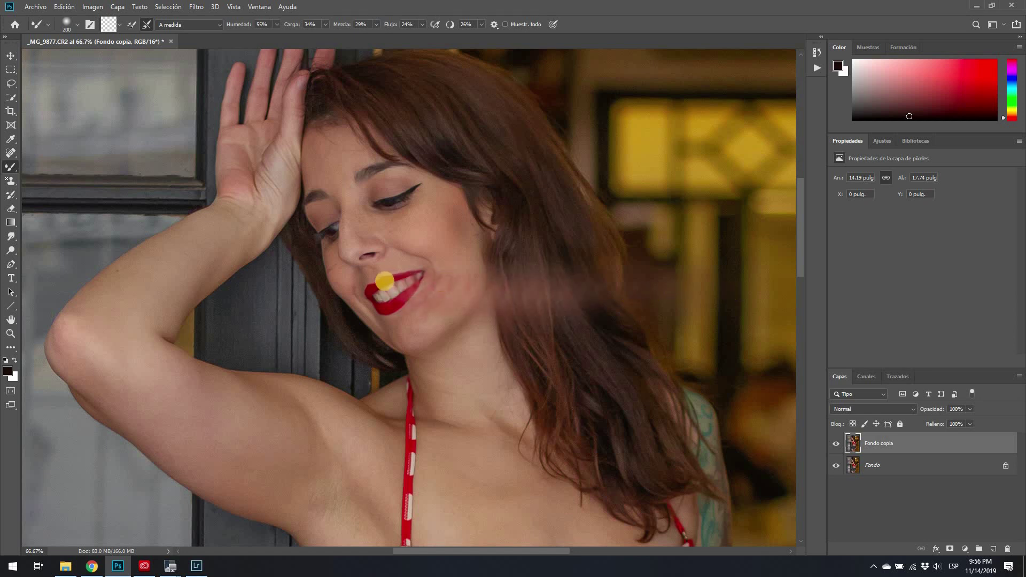
left_click_drag(474, 267, 610, 235)
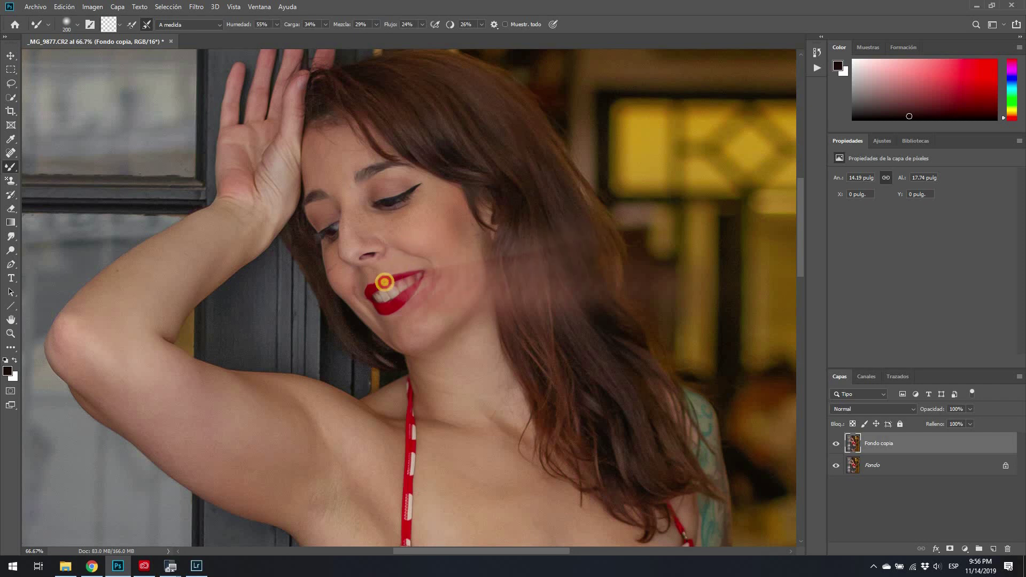
left_click_drag(469, 239, 550, 193)
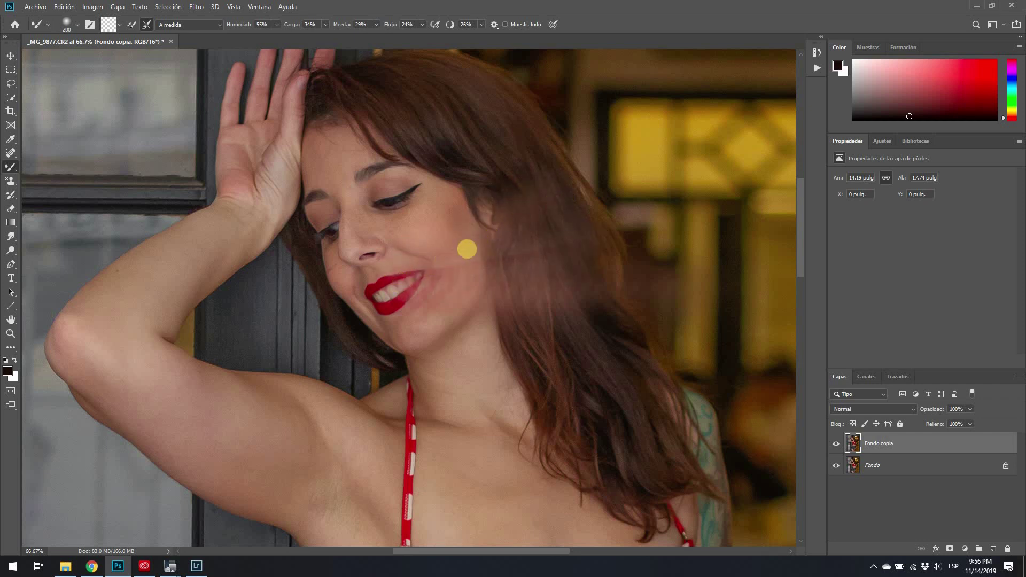
key("ctrl+z")
key("ctrl+z")
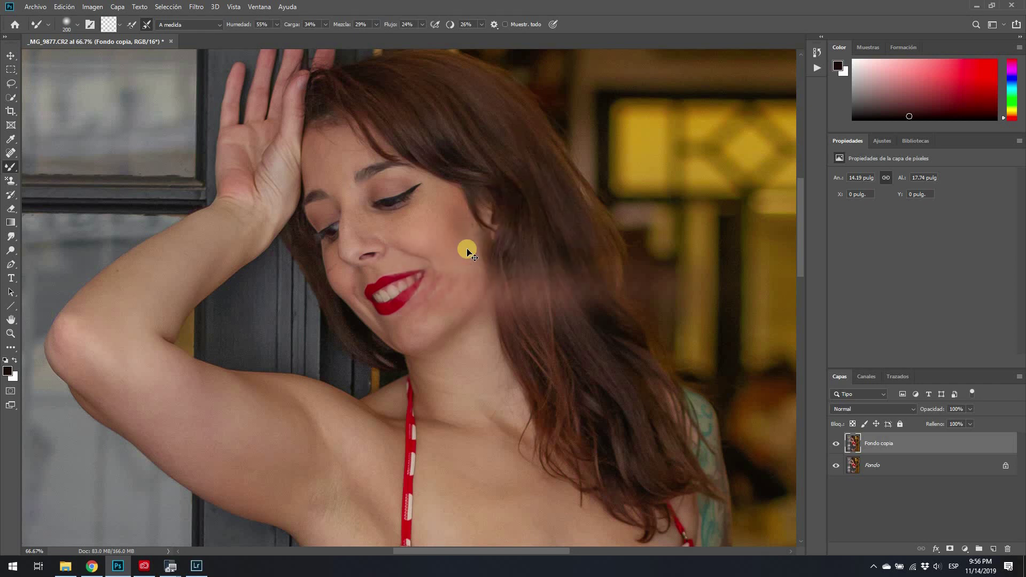
key("ctrl+z")
key("ctrl+z")
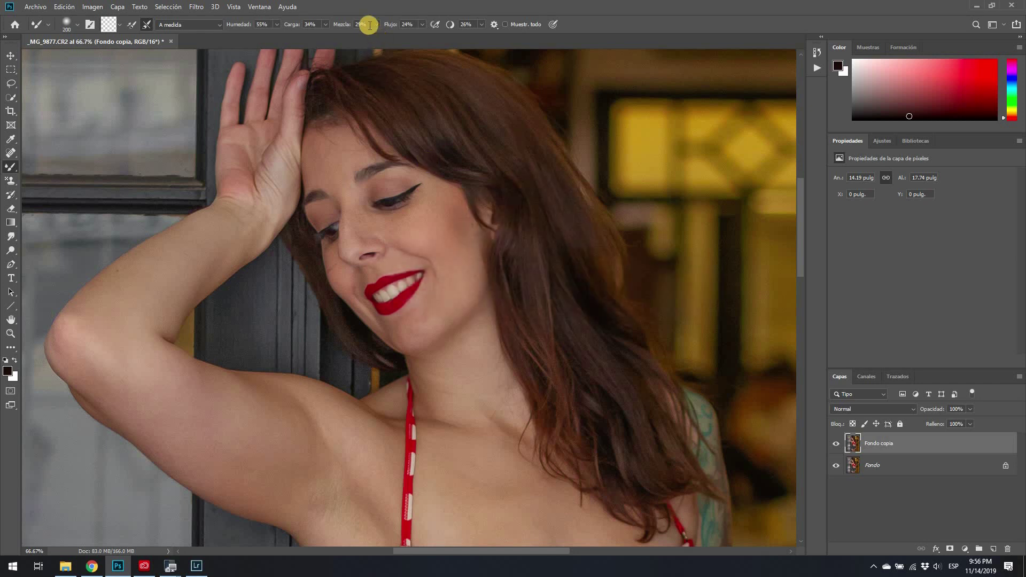
- Set the Mixer Brush to 12% Flujo and a 100 px size
left_click(421, 23)
left_click(386, 36)
left_click(77, 25)
type("100")
key("Return")
- Blend the skin across her cheeks, chin, eye area and forehead
mouse_move(439, 197)
left_mouse_down()
mouse_move(461, 263)
mouse_move(401, 286)
left_mouse_up()
mouse_move(439, 295)
left_mouse_down()
mouse_move(394, 330)
mouse_move(423, 297)
mouse_move(449, 292)
left_mouse_up()
mouse_move(395, 210)
left_mouse_down()
mouse_move(376, 219)
mouse_move(337, 144)
left_mouse_up()
mouse_move(338, 144)
left_mouse_down()
mouse_move(421, 214)
mouse_move(463, 293)
mouse_move(424, 339)
mouse_move(463, 305)
mouse_move(453, 317)
left_mouse_up()
mouse_move(452, 319)
left_mouse_down()
mouse_move(441, 203)
mouse_move(462, 294)
mouse_move(403, 224)
mouse_move(453, 211)
mouse_move(420, 212)
mouse_move(447, 278)
mouse_move(447, 192)
left_mouse_up()
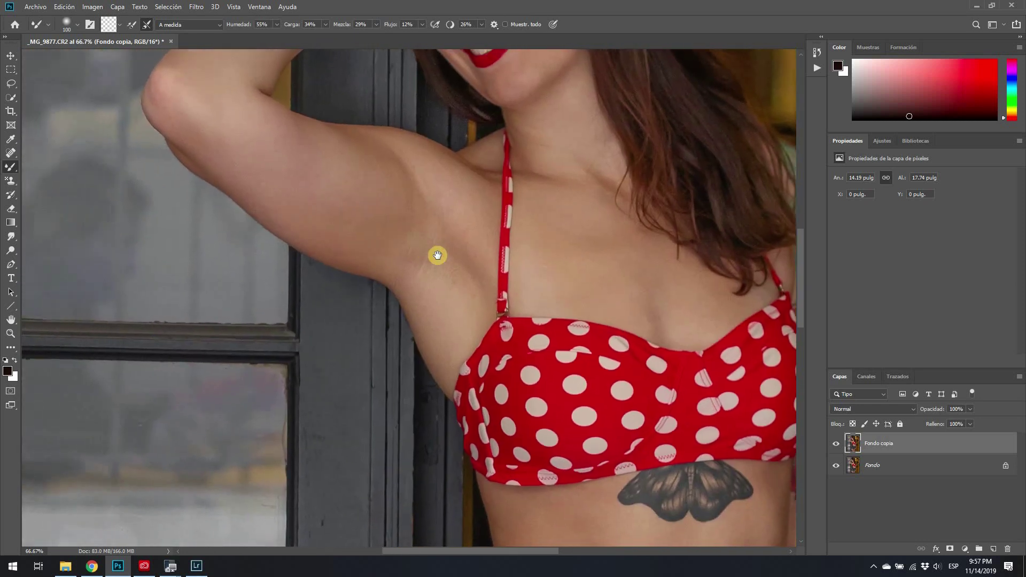
mouse_move(438, 255)
left_mouse_down()
mouse_move(435, 223)
mouse_move(458, 229)
mouse_move(476, 273)
mouse_move(441, 262)
mouse_move(385, 268)
left_mouse_up()
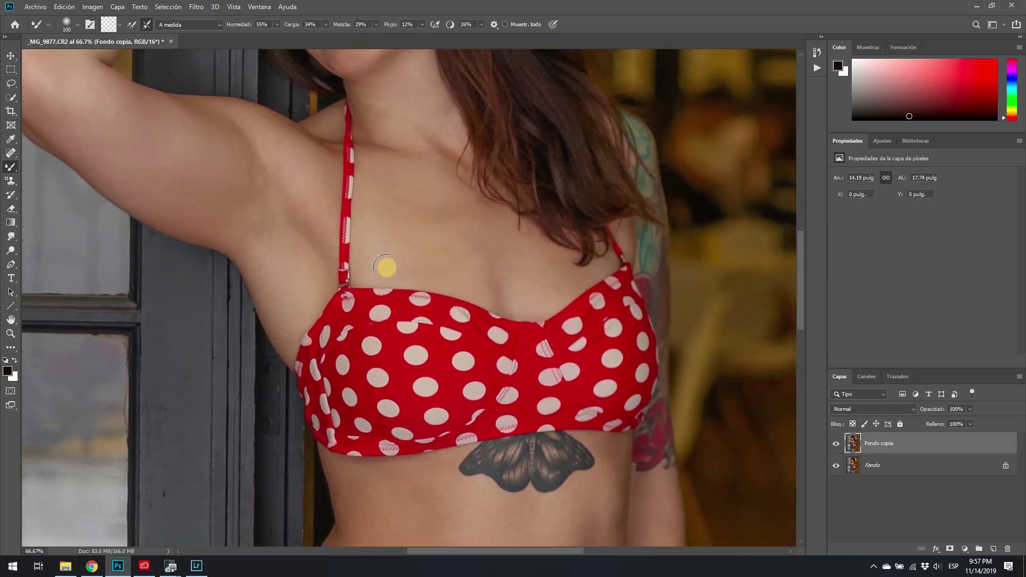
- Enlarge the Mixer Brush to about 197 px
left_click(76, 25)
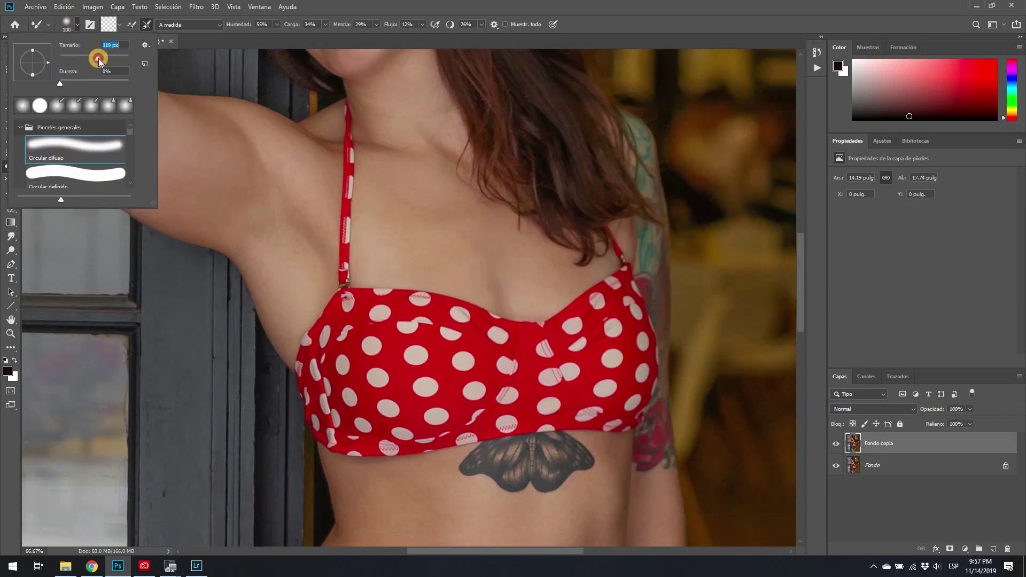
left_click_drag(107, 58, 111, 58)
left_click(484, 269)
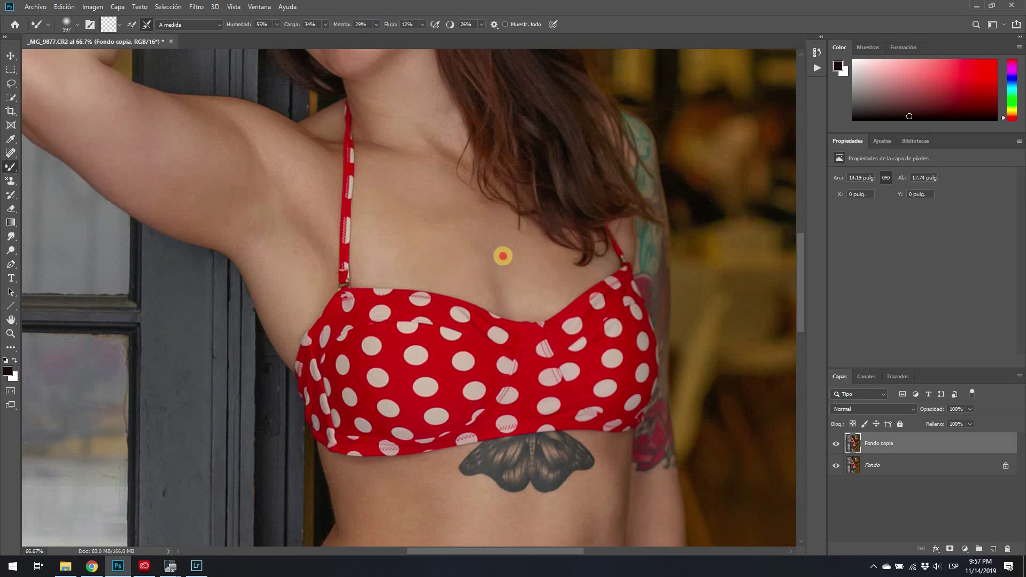
- Pan over the stomach, shoulder, arm and face to inspect the skin
scroll(458, 152, "down", 5)
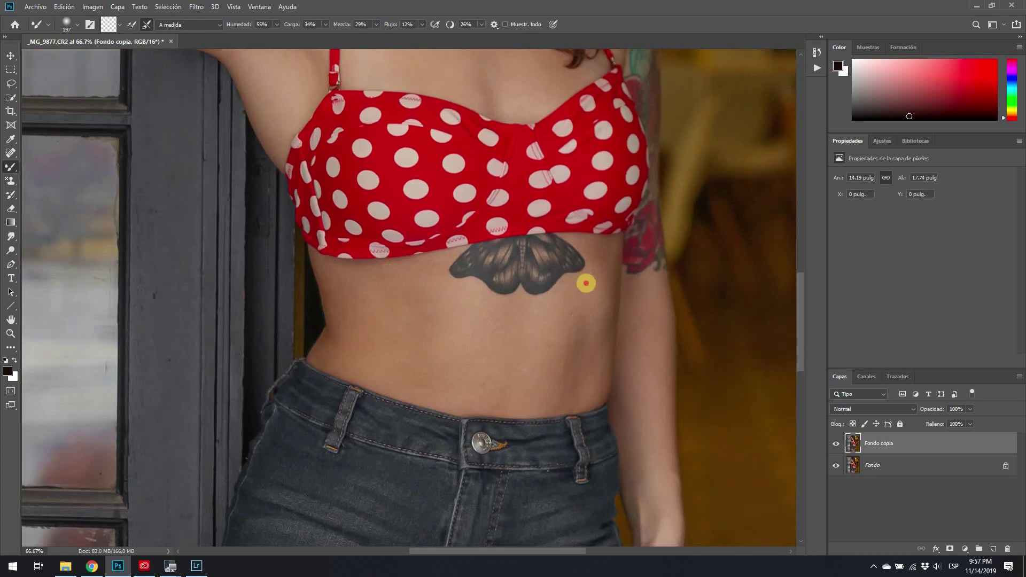
left_click_drag(649, 355, 571, 233)
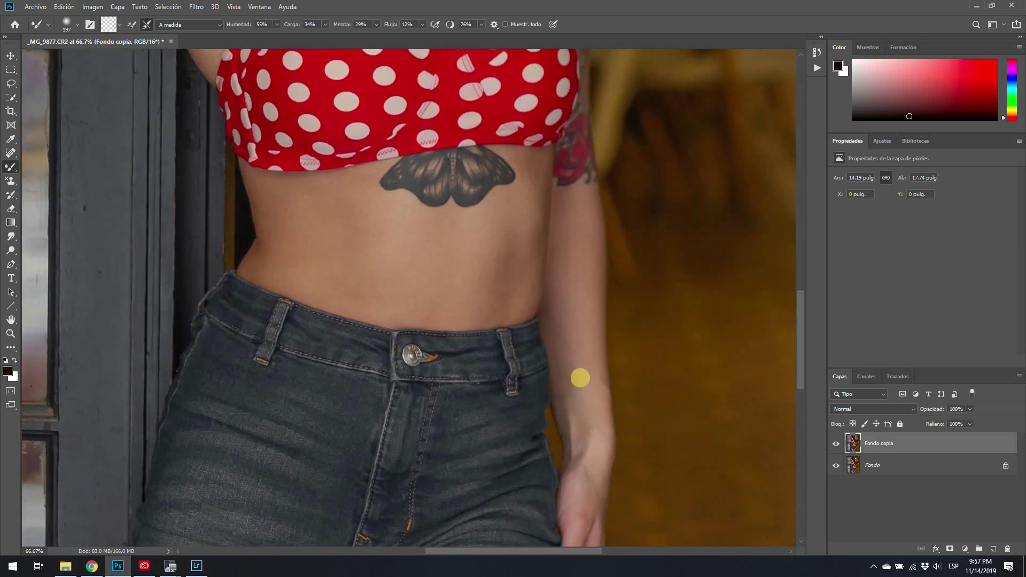
scroll(527, 375, "down", 4)
scroll(513, 315, "down", 8)
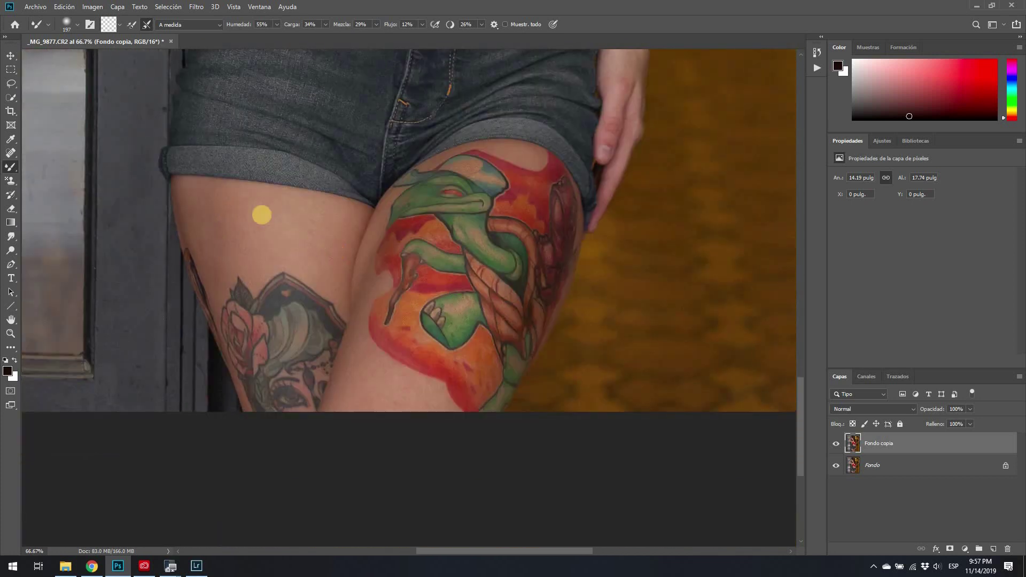
scroll(325, 318, "up", 8)
scroll(326, 254, "up", 4)
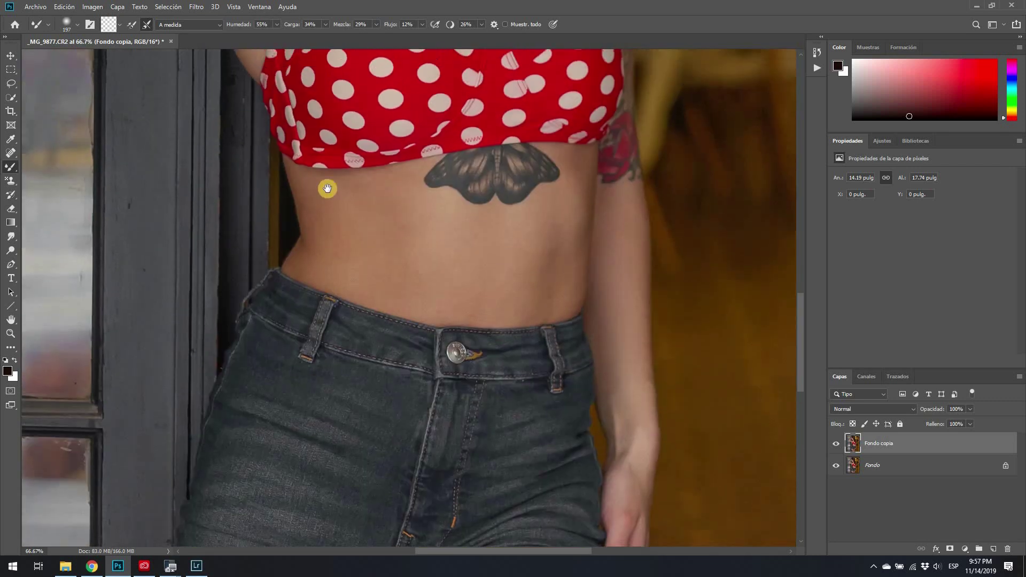
scroll(327, 190, "up", 2)
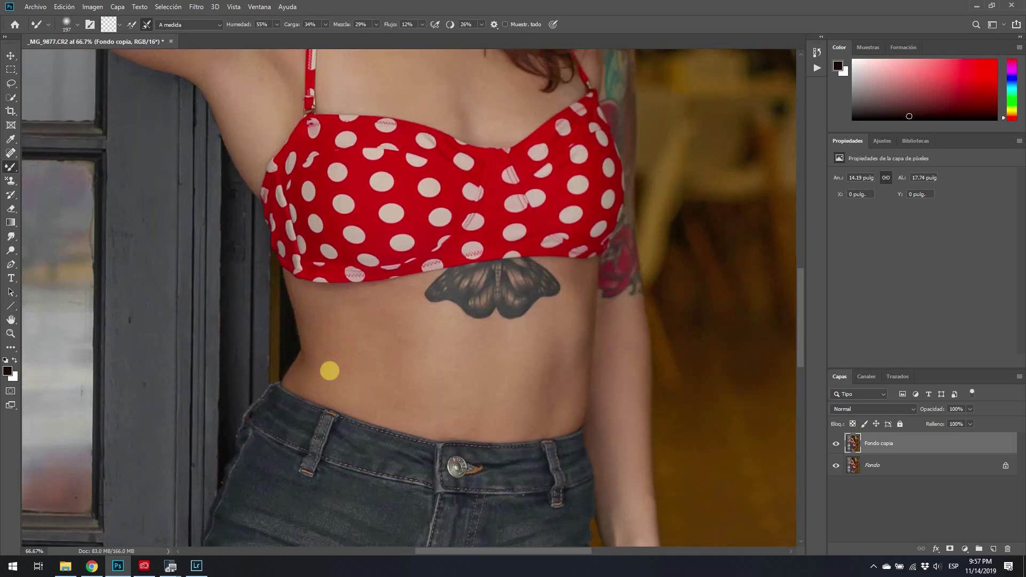
left_click_drag(356, 358, 397, 513)
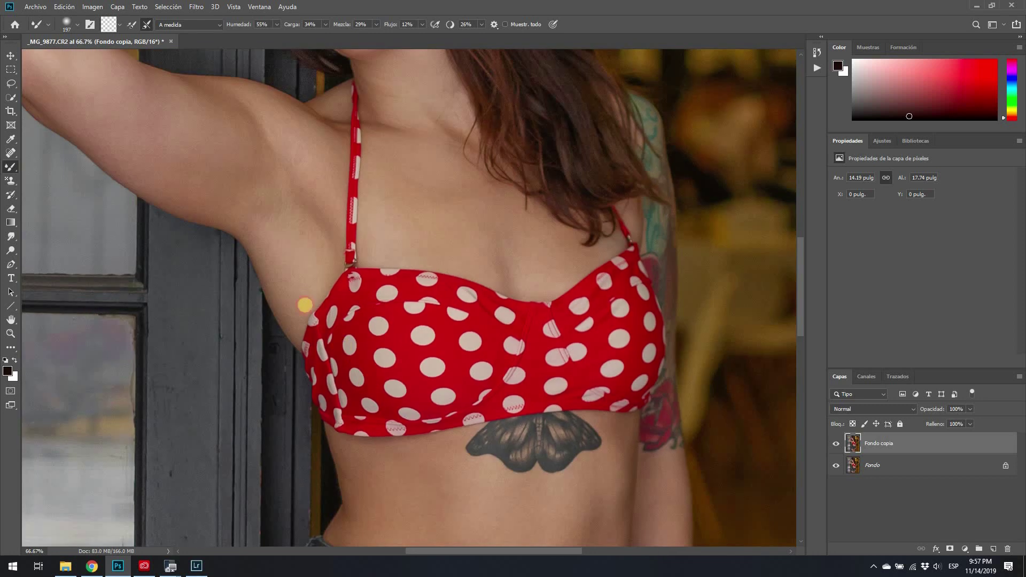
left_click_drag(211, 222, 280, 294)
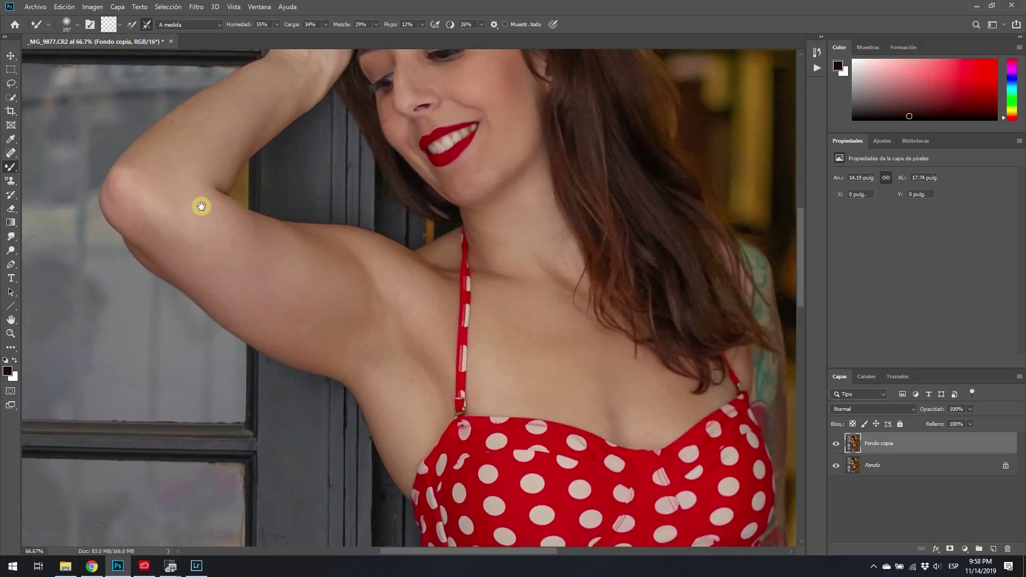
left_click_drag(201, 206, 195, 319)
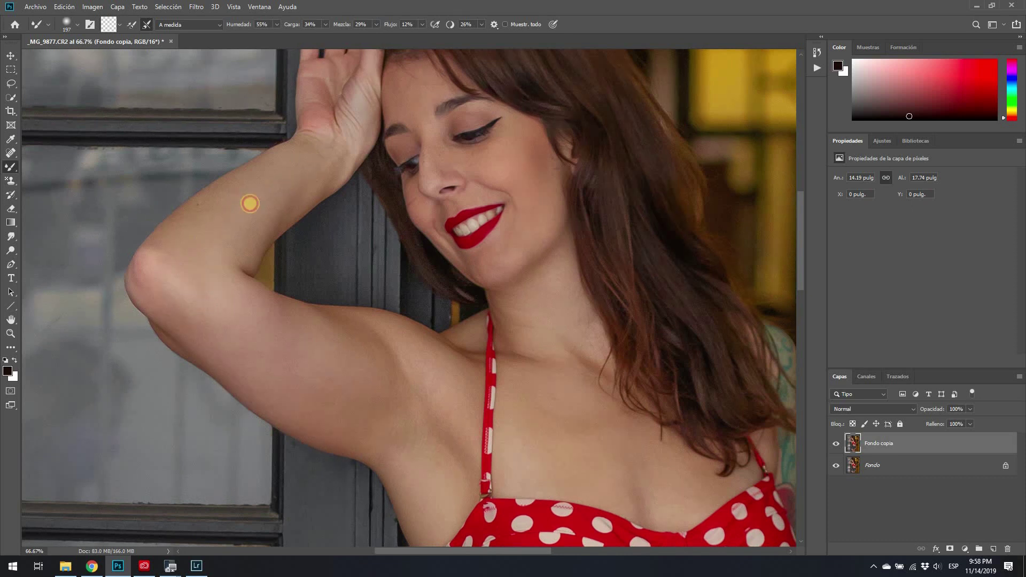
left_click_drag(314, 195, 269, 277)
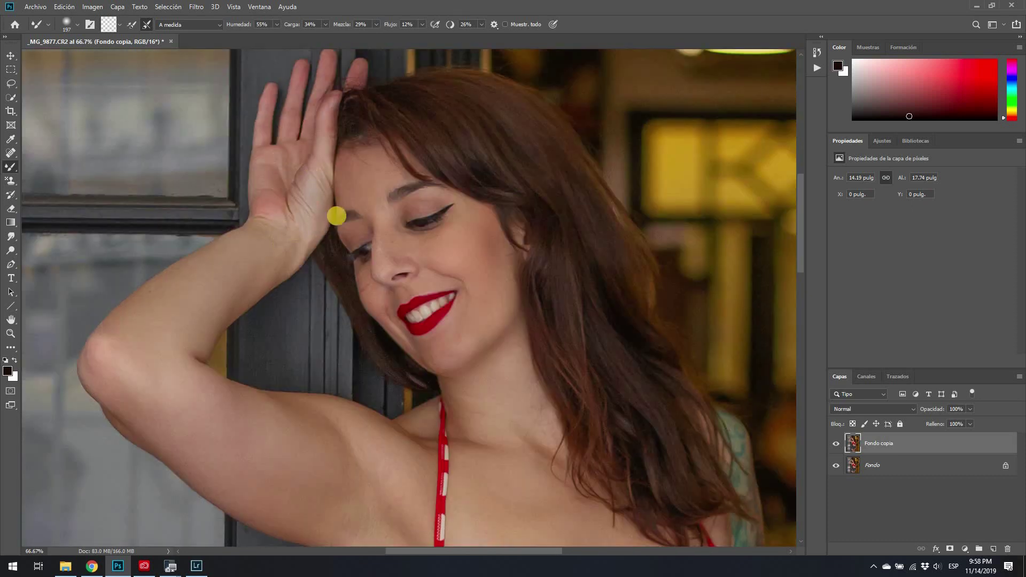
left_click_drag(424, 257, 333, 165)
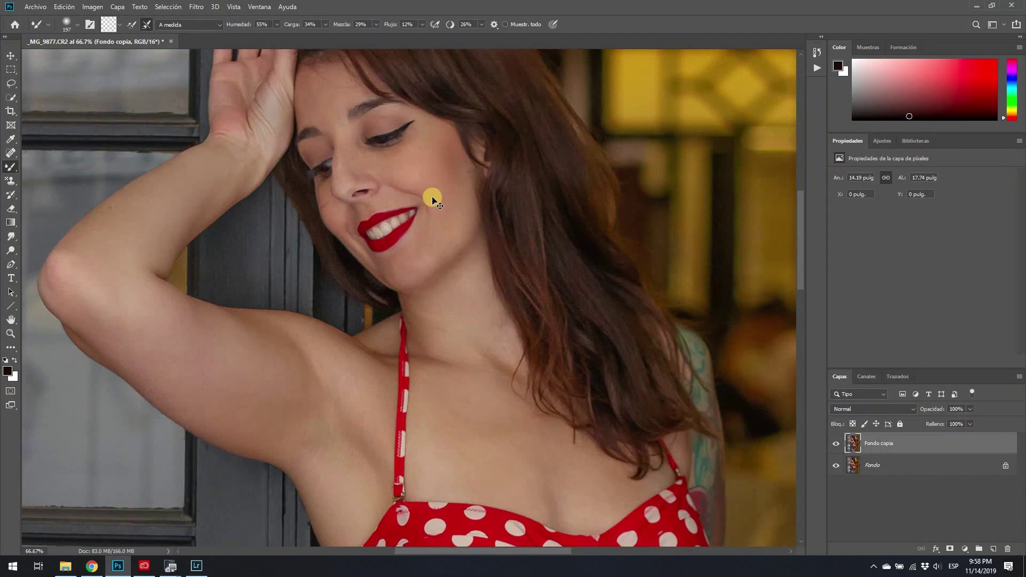
- Fit the retouched photo on screen, save as _MG_9877-Editar.tif and return to Lightroom Classic
key("ctrl+0")
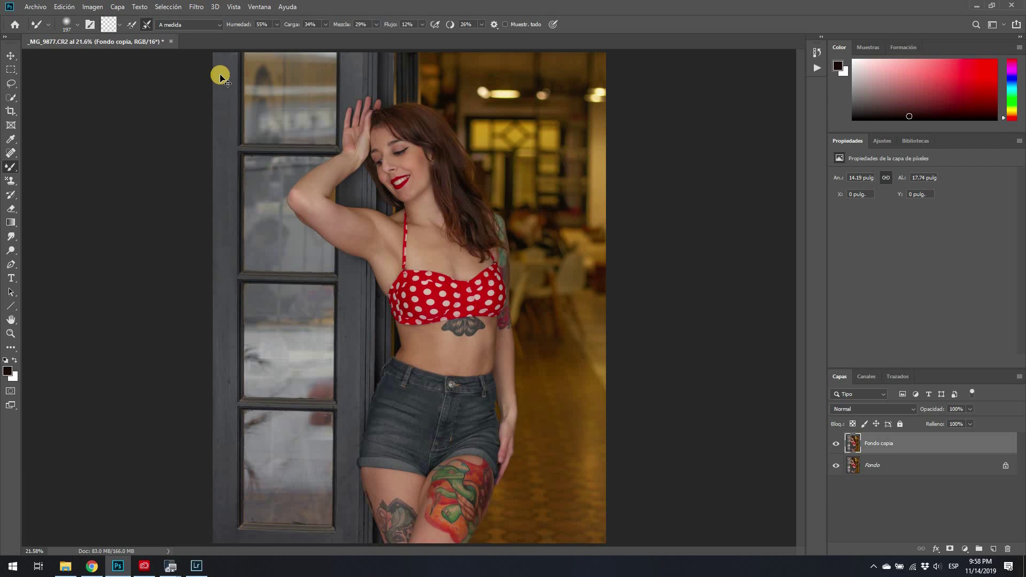
key("ctrl+s")
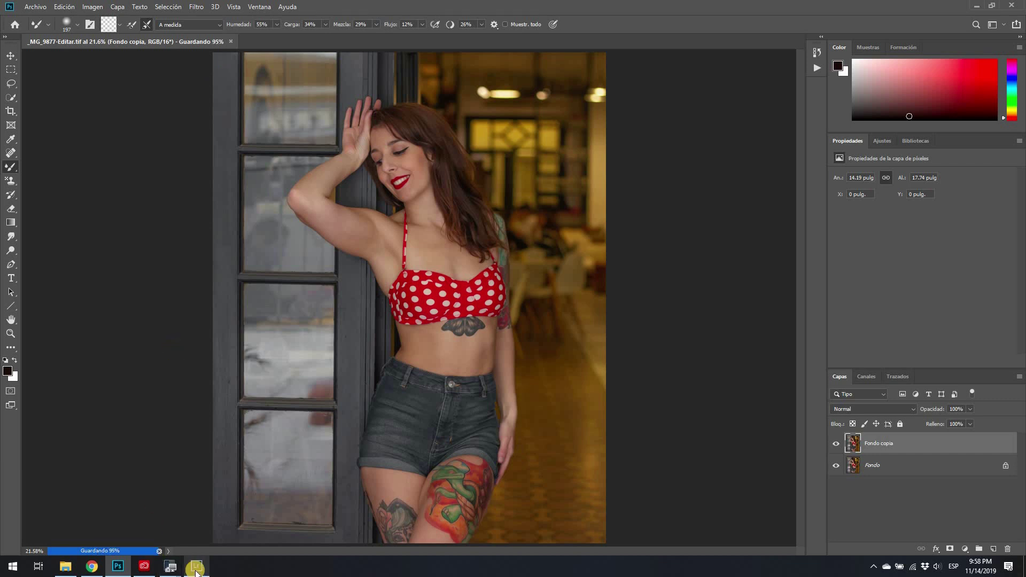
left_click(196, 567)
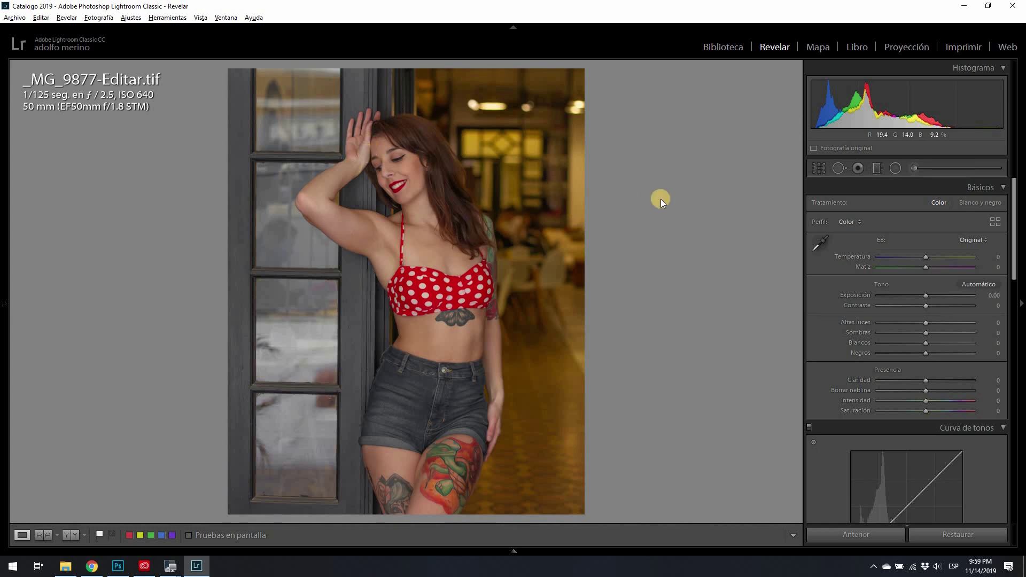
- Draw a radial filter ellipse centred on the woman
left_click(896, 168)
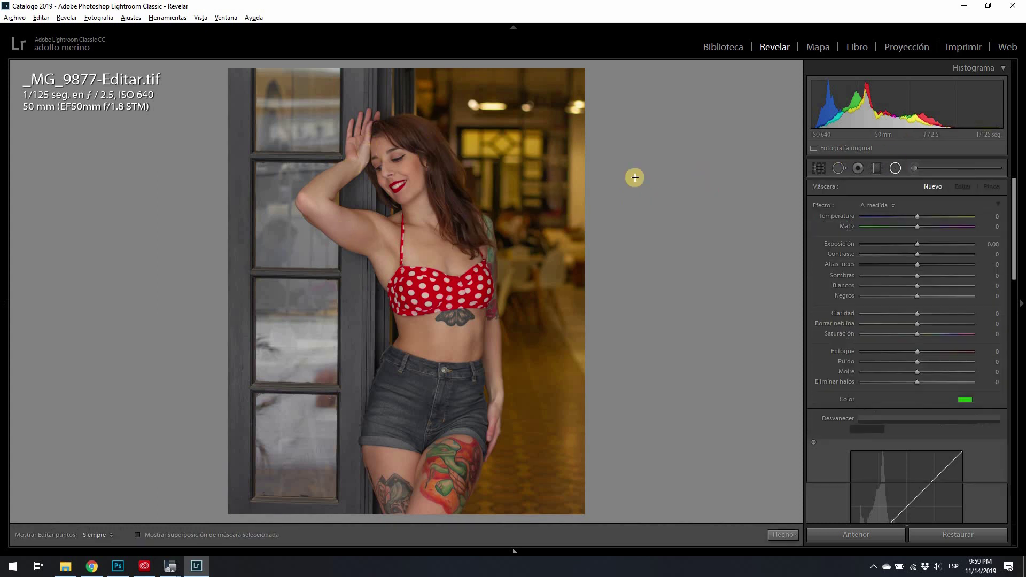
left_click_drag(396, 240, 522, 439)
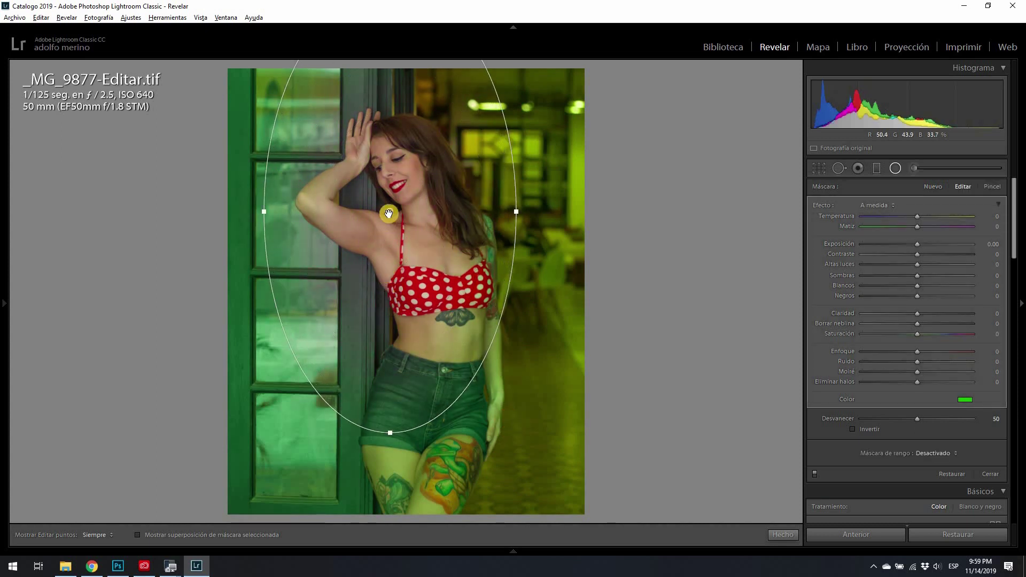
left_click_drag(409, 194, 405, 192)
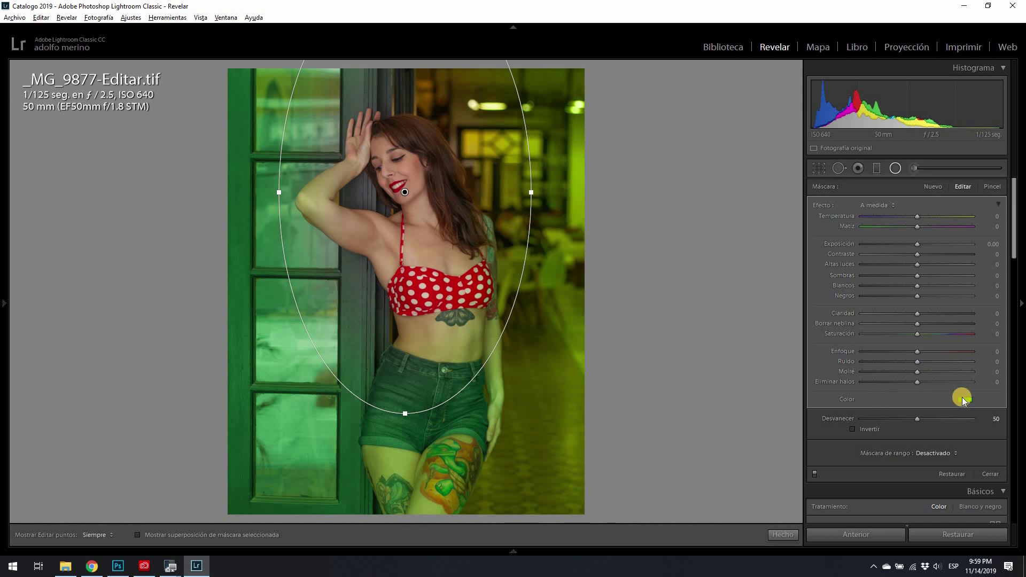
- Set the filter's colour saturation to 0 and Exposición to -0.43, then apply it
left_click(964, 400)
left_click_drag(907, 460, 862, 461)
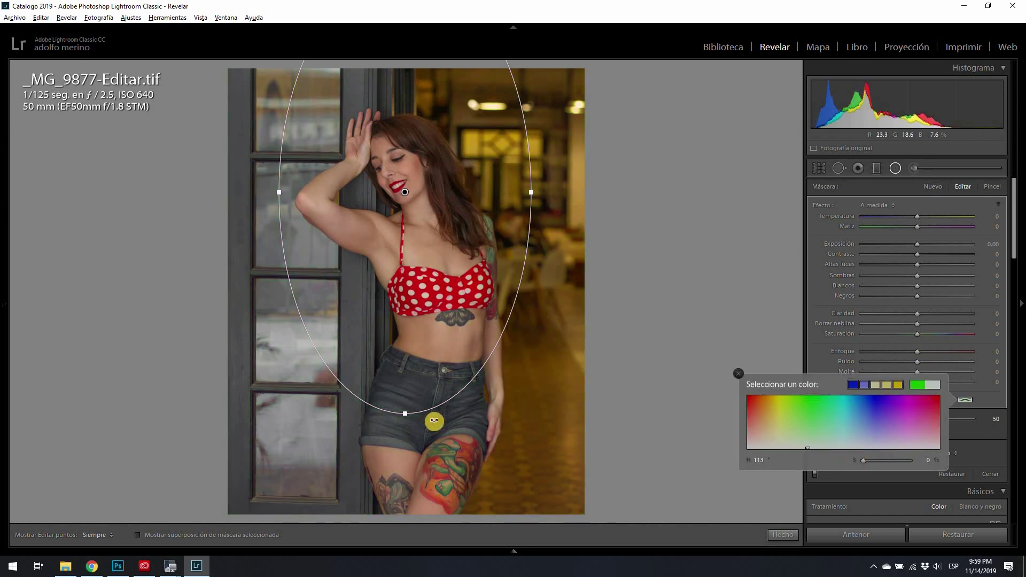
left_click(911, 247)
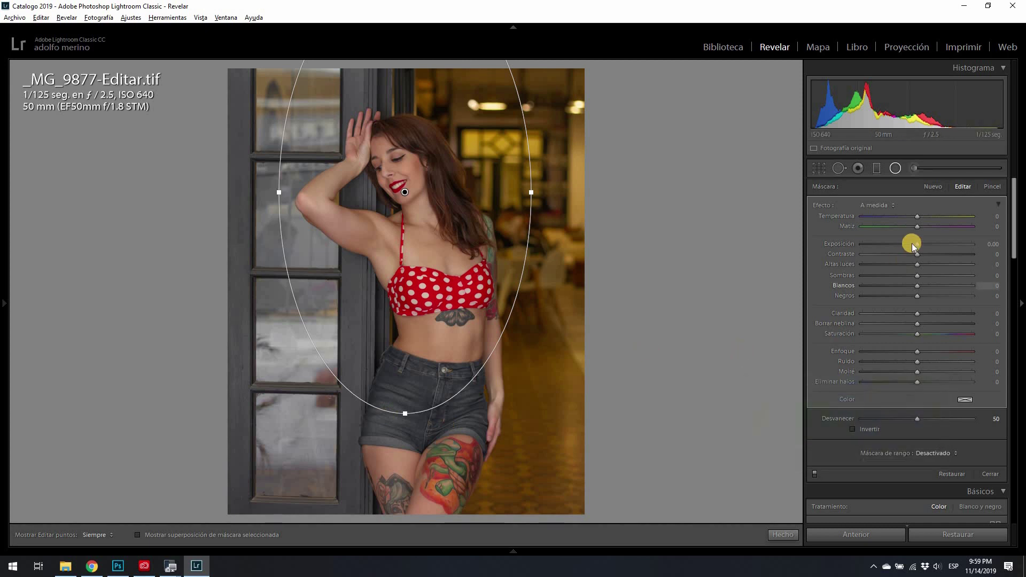
left_click_drag(914, 245, 909, 245)
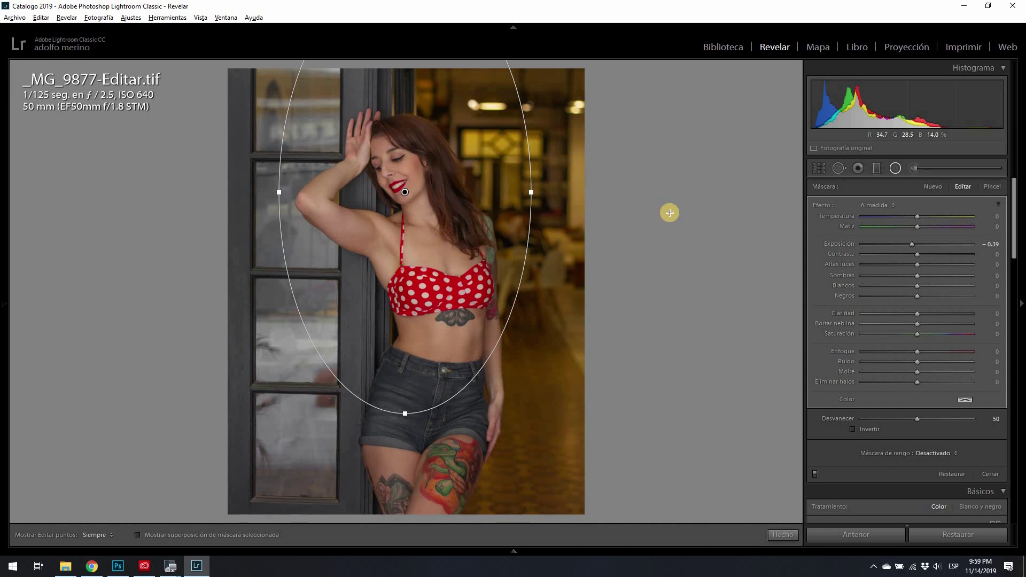
left_click_drag(900, 246, 896, 246)
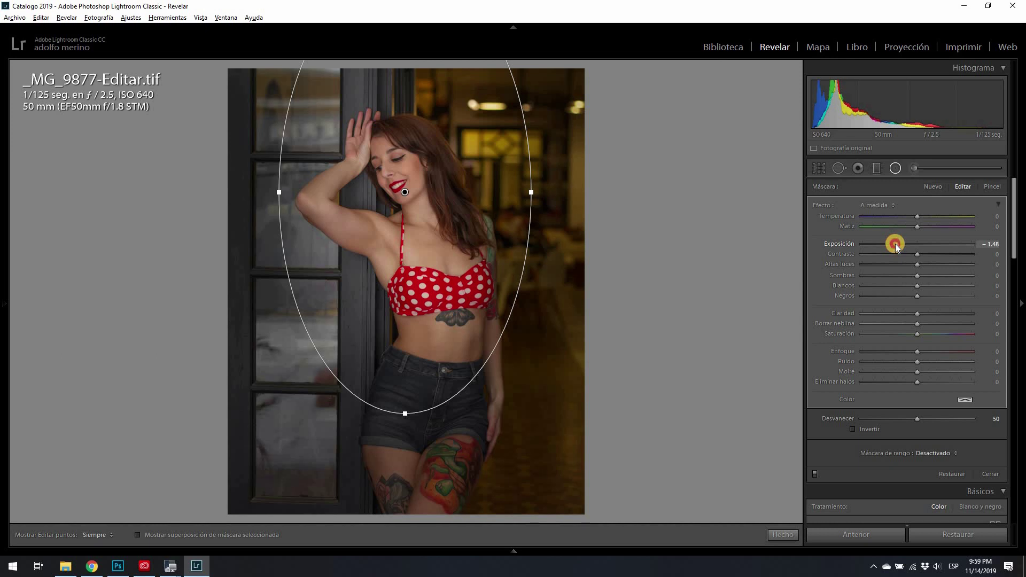
left_click_drag(896, 244, 910, 243)
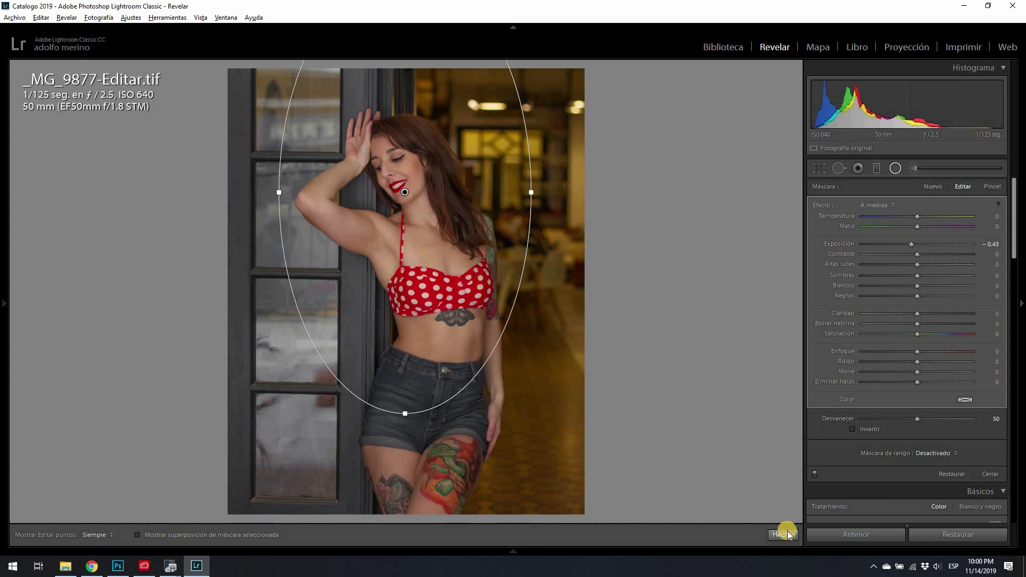
key("shift+m")
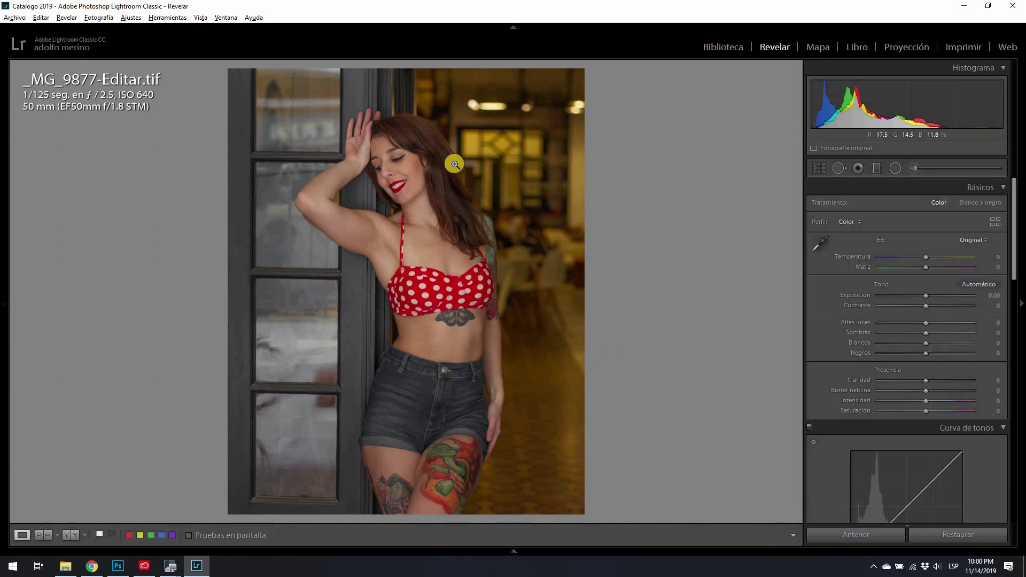